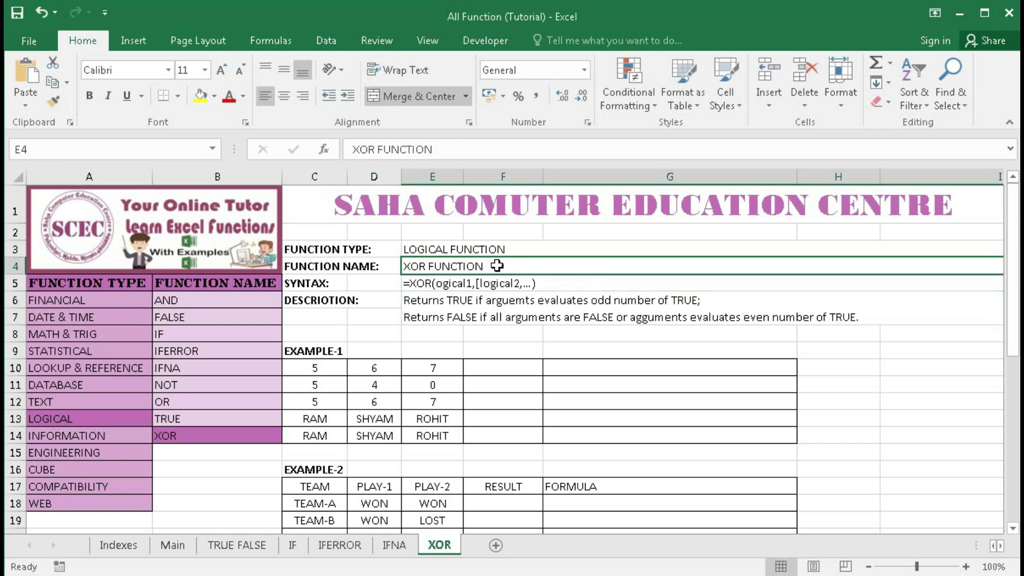
{"action": "left_click", "coordinate": [464, 250]}
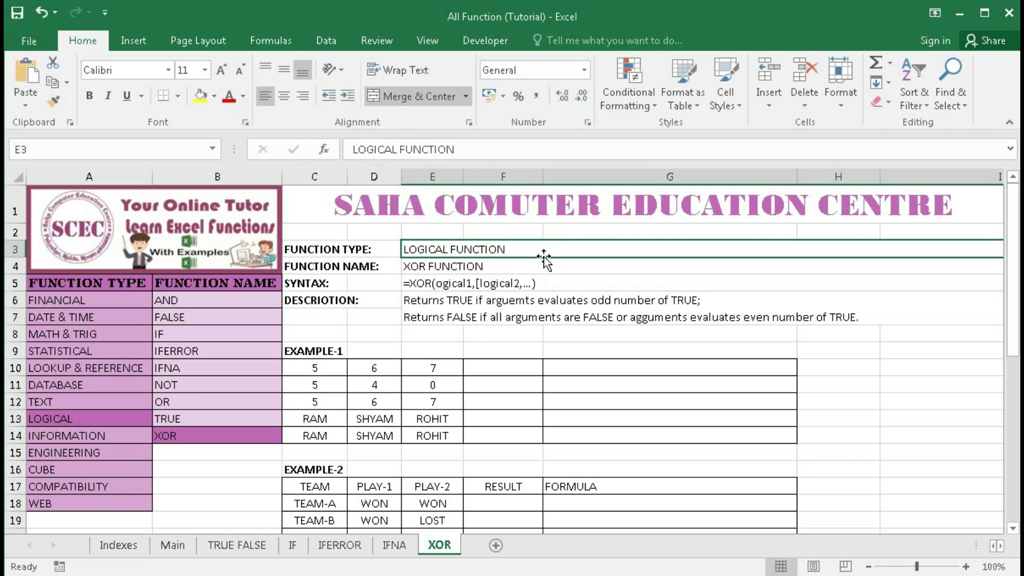
{"action": "left_click", "coordinate": [421, 286]}
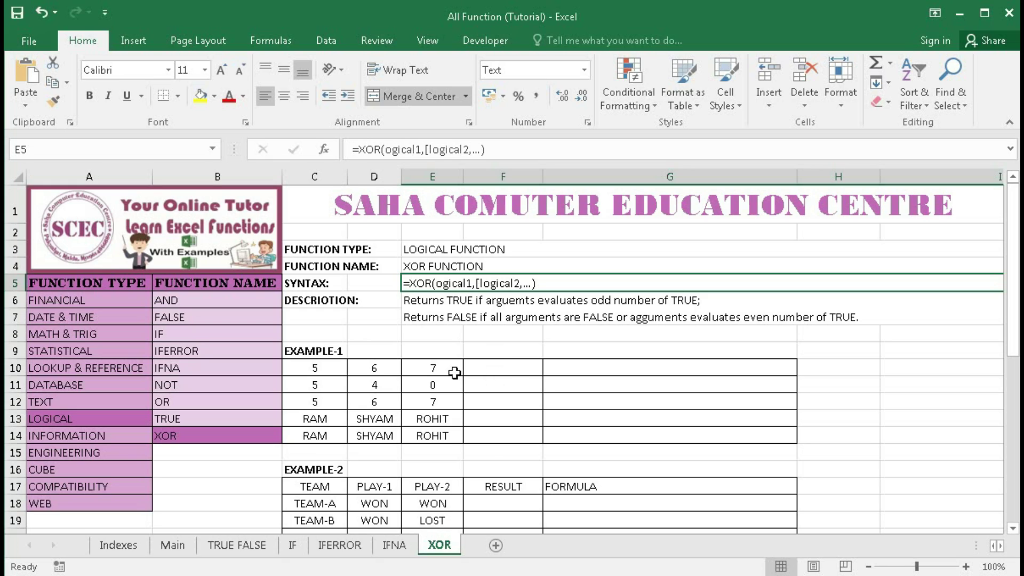
{"action": "left_click", "coordinate": [316, 370]}
{"action": "left_click", "coordinate": [391, 367]}
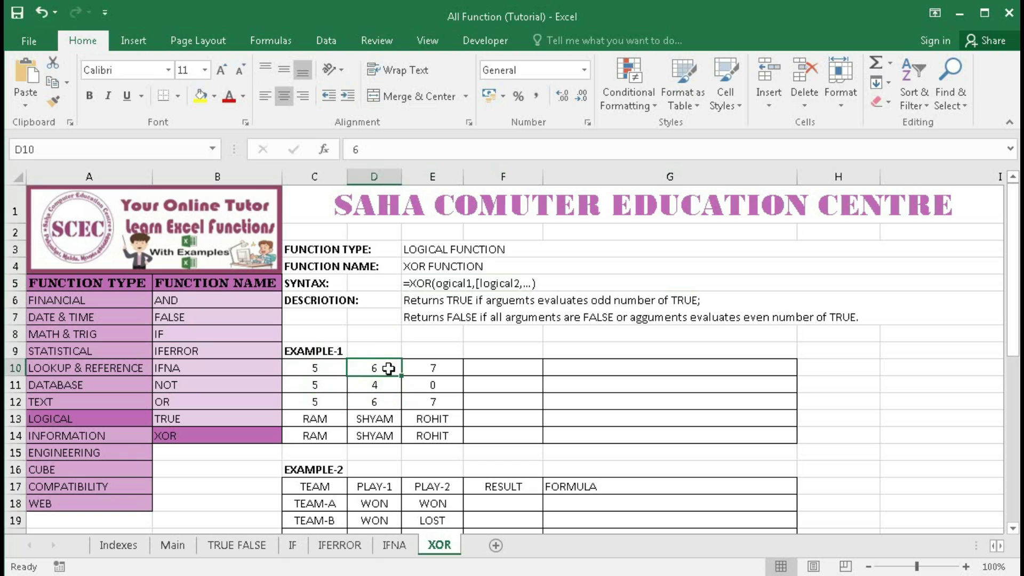
{"action": "left_click", "coordinate": [415, 367]}
- Enter the formula =XOR(C10,D10,E10) in cell F10
{"action": "left_click", "coordinate": [474, 367]}
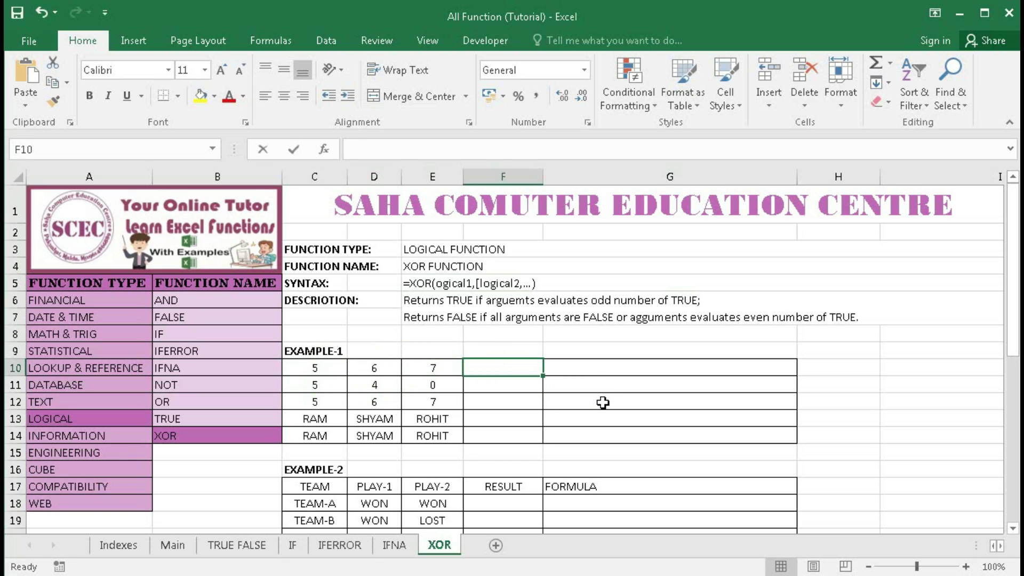
{"action": "type", "text": "=xor"}
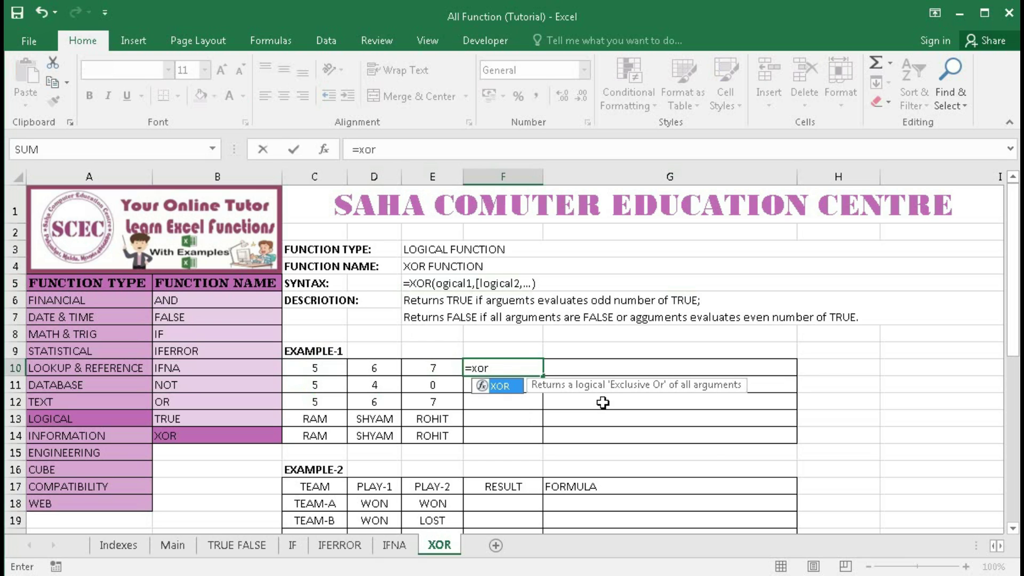
{"action": "key", "text": "Tab"}
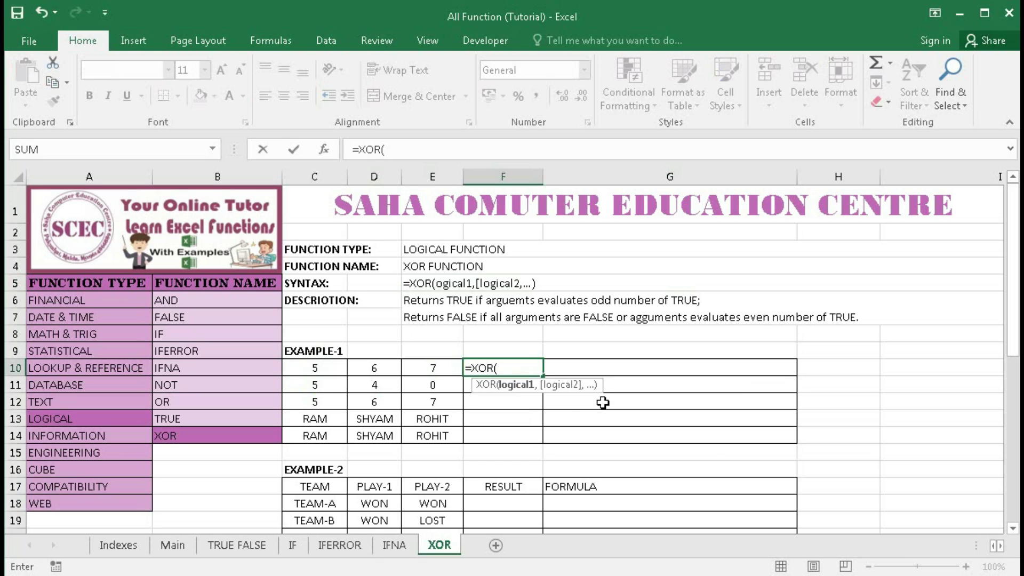
{"action": "left_click", "coordinate": [317, 371]}
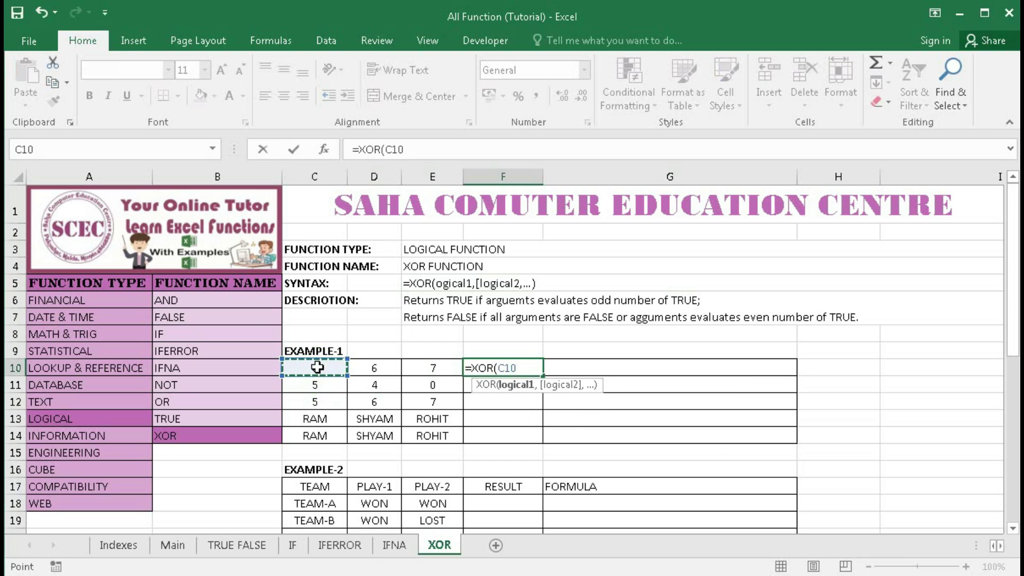
{"action": "type", "text": ","}
{"action": "left_click", "coordinate": [371, 367]}
{"action": "type", "text": ","}
{"action": "left_click", "coordinate": [428, 369]}
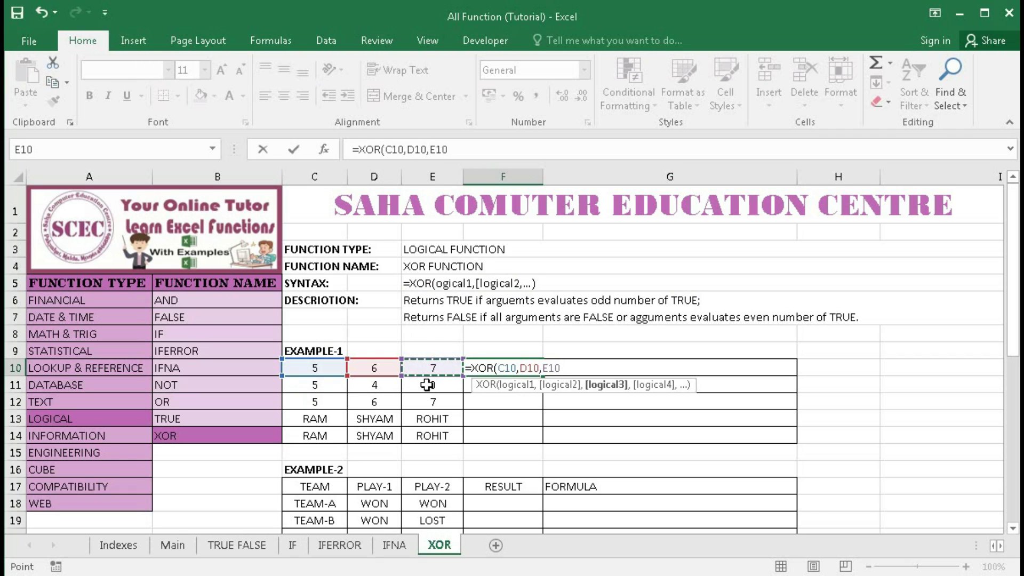
{"action": "type", "text": ")"}
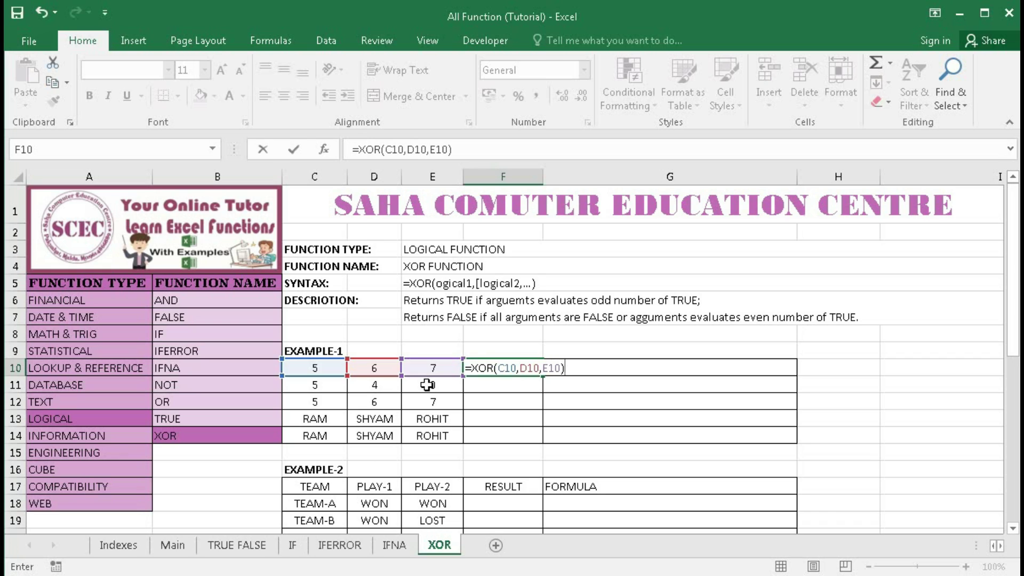
{"action": "key", "text": "Return"}
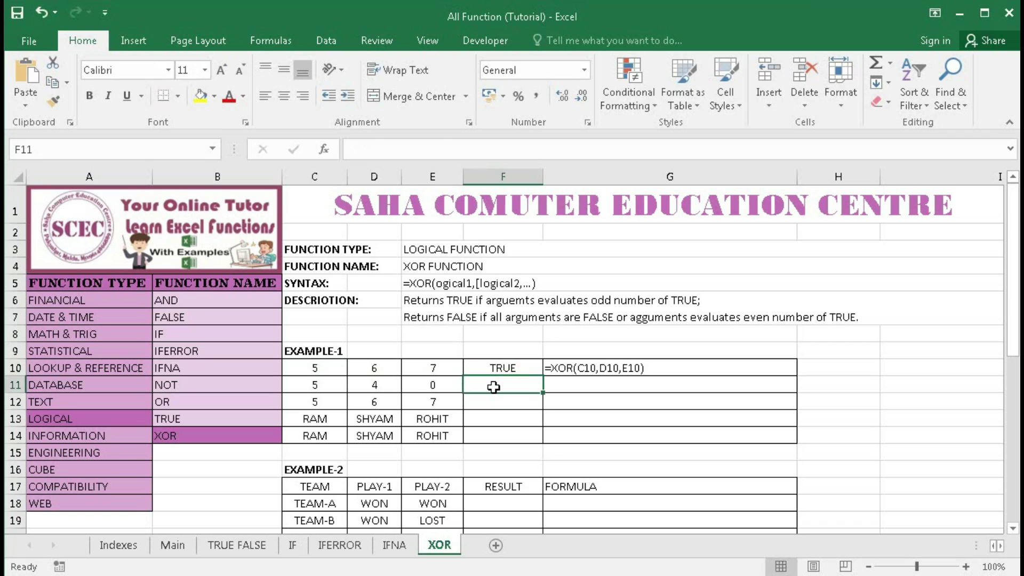
- Enter the formula =XOR(C11,D11,E11) in cell F11
{"action": "type", "text": "=xor"}
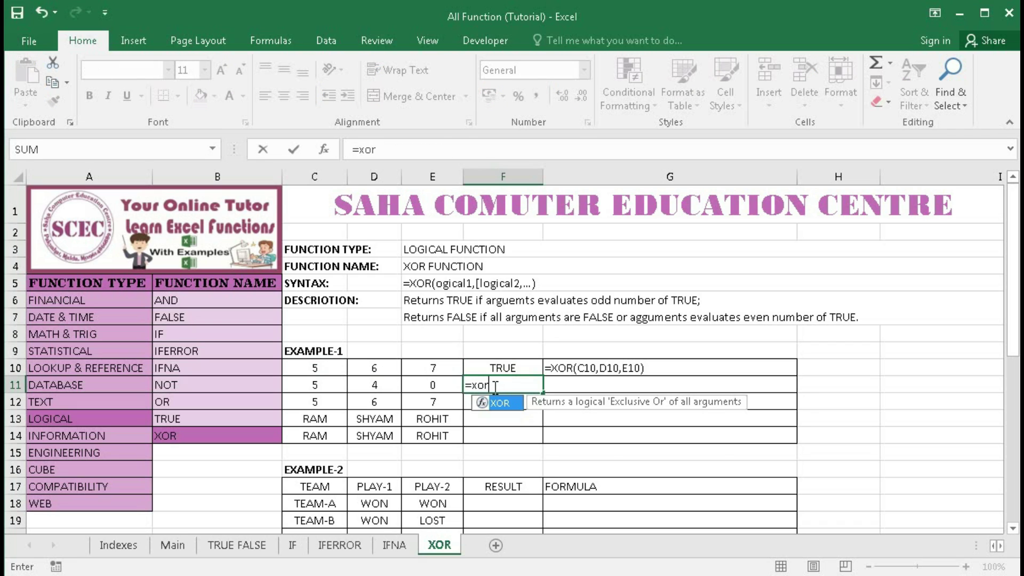
{"action": "key", "text": "Tab"}
{"action": "left_click", "coordinate": [325, 386]}
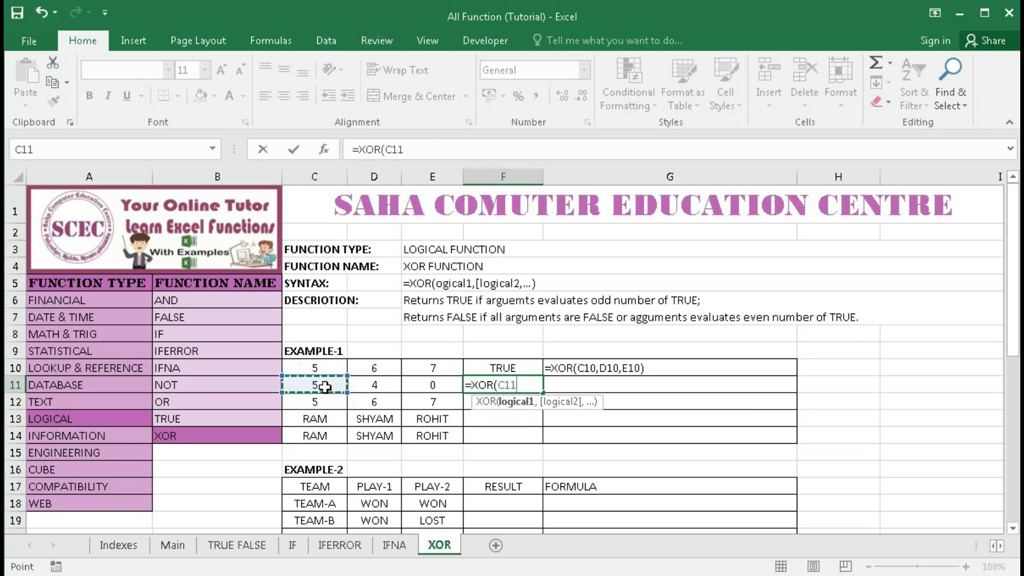
{"action": "type", "text": ","}
{"action": "left_click", "coordinate": [373, 385]}
{"action": "type", "text": ","}
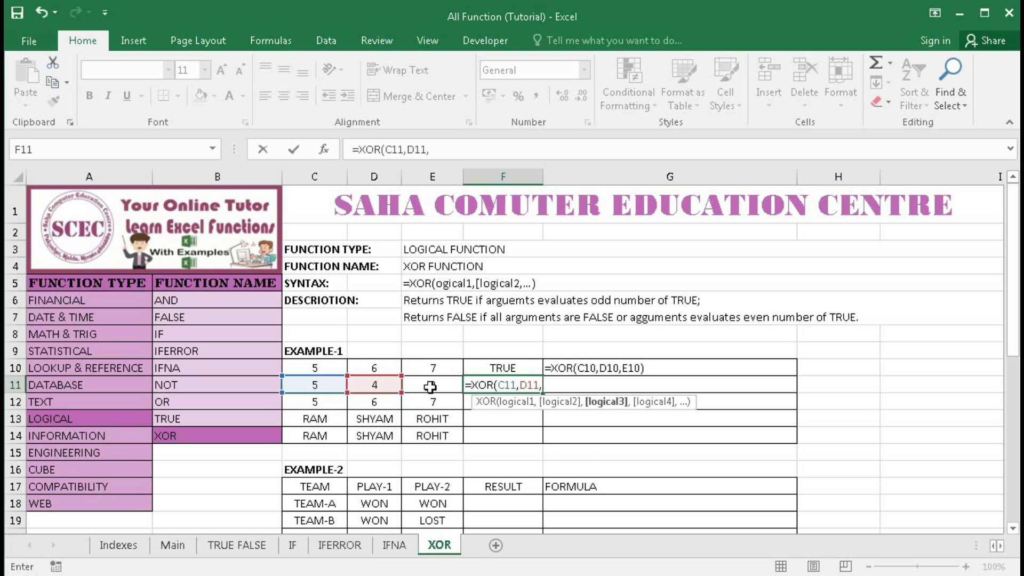
{"action": "left_click", "coordinate": [430, 385]}
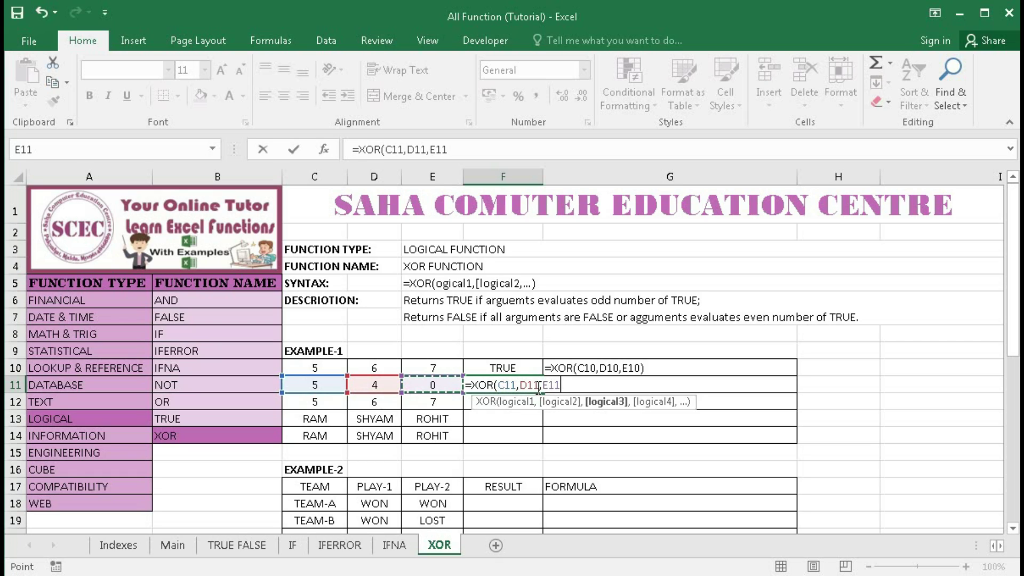
{"action": "type", "text": ")"}
{"action": "key", "text": "Return"}
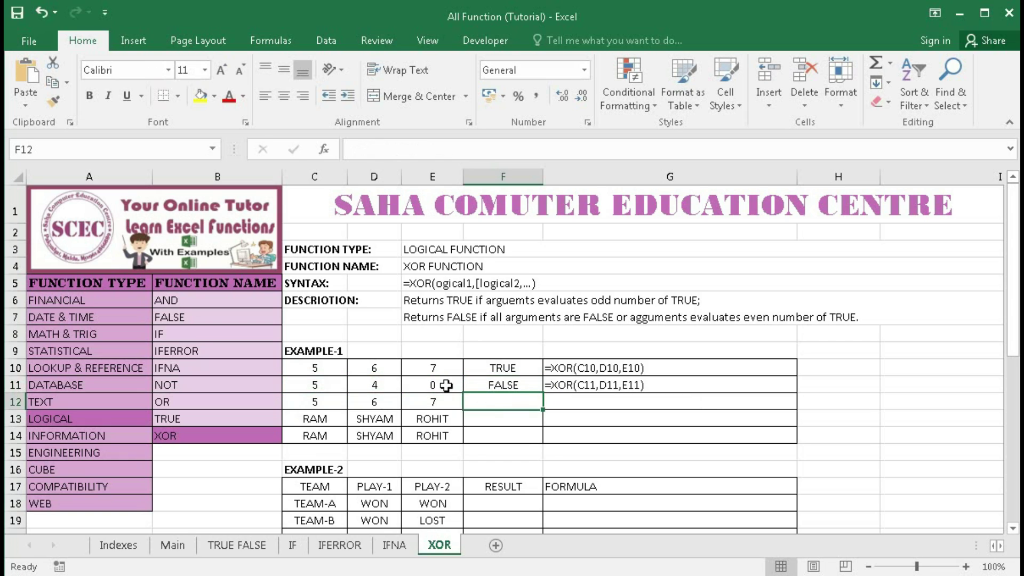
- Set cell D11 to 0 to test the XOR formula in that row, and restore it to 4
{"action": "left_click", "coordinate": [391, 385]}
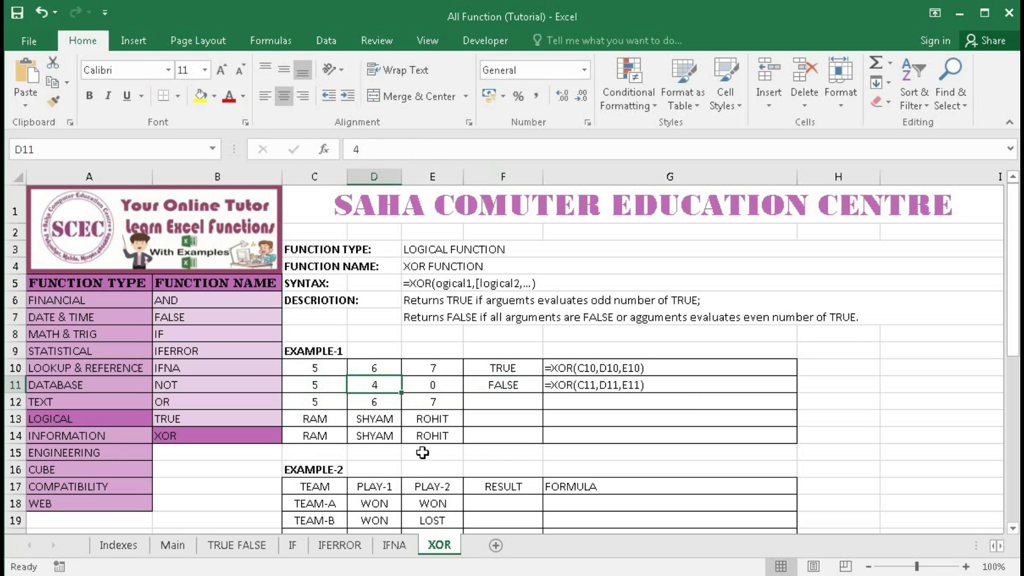
{"action": "type", "text": "0"}
{"action": "key", "text": "Return"}
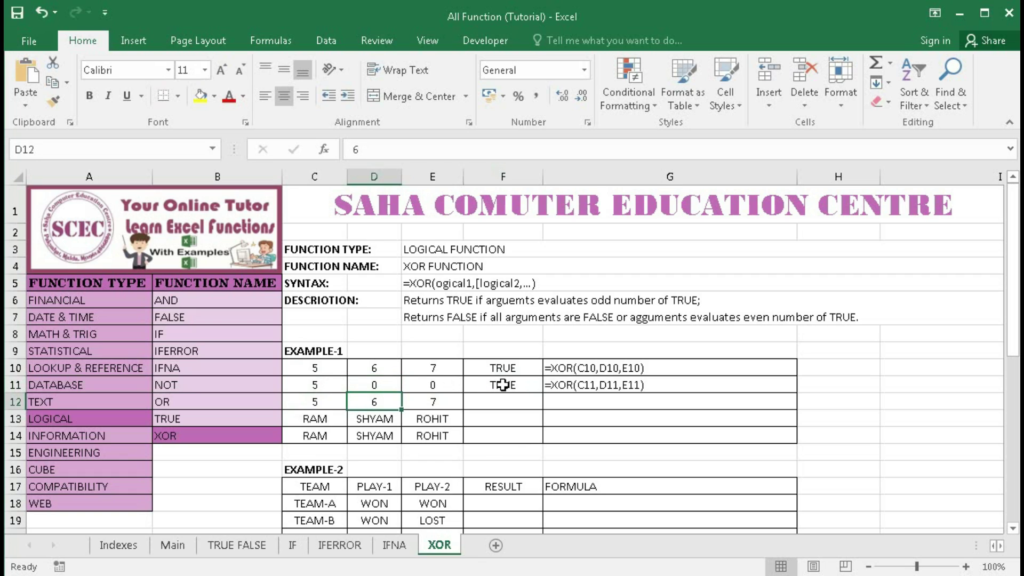
{"action": "double_click", "coordinate": [393, 385]}
{"action": "key", "text": "BackSpace"}
{"action": "type", "text": "4"}
- Enter the formula =XOR(C12=5,D12=6,E12=7) in cell F12
{"action": "left_click", "coordinate": [495, 404]}
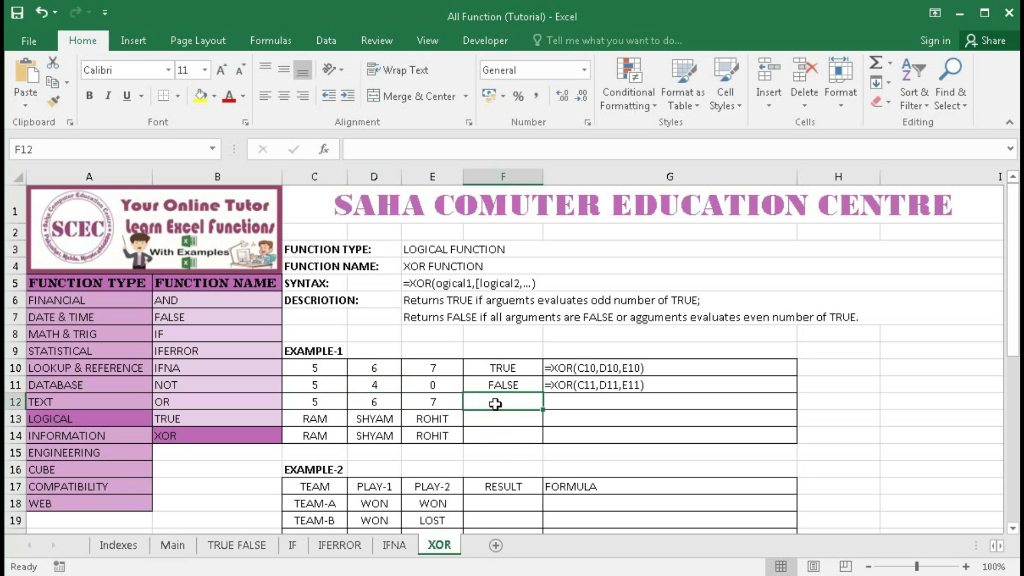
{"action": "type", "text": "=XOR("}
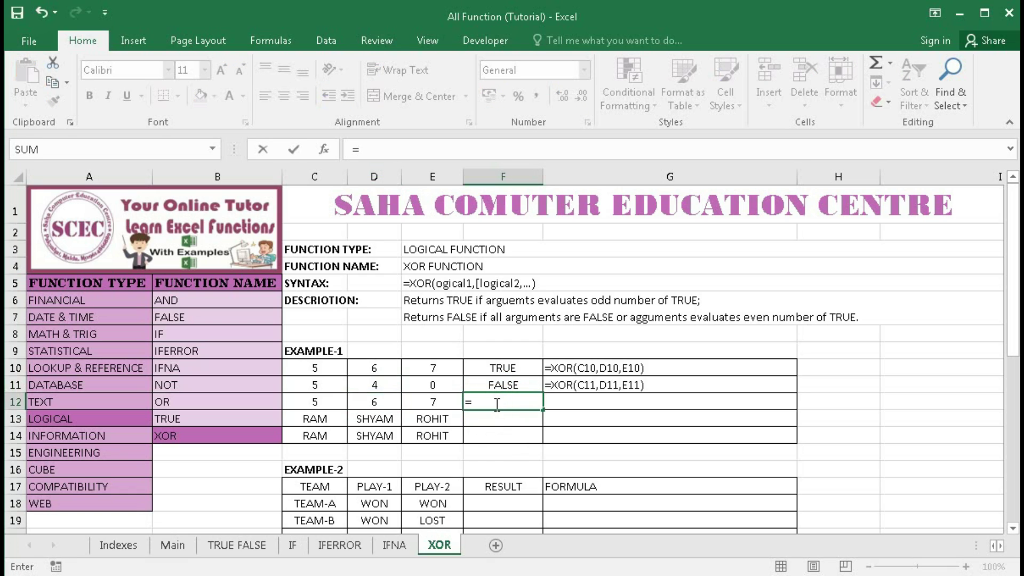
{"action": "left_click", "coordinate": [303, 400]}
{"action": "type", "text": "="}
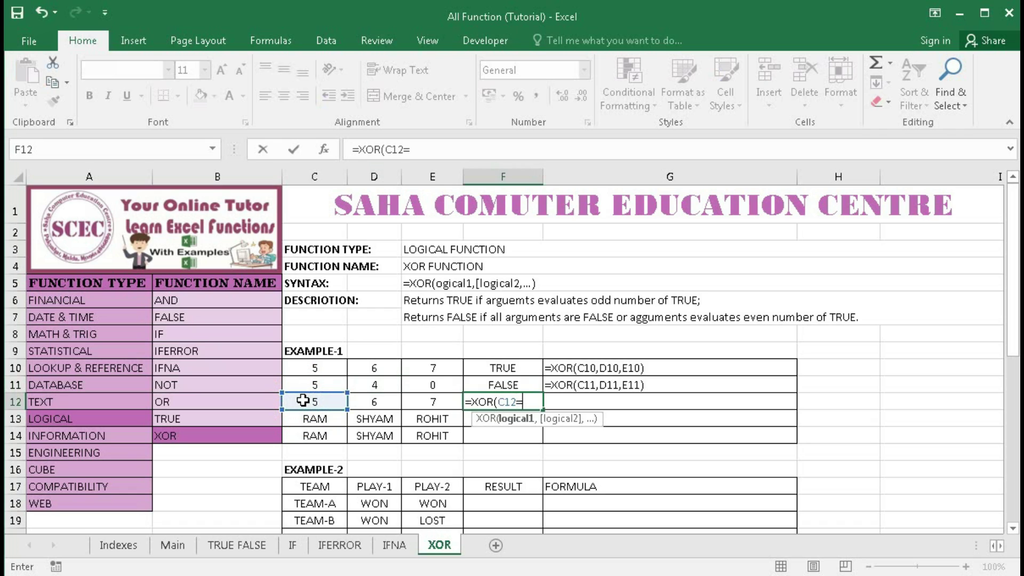
{"action": "type", "text": "5,"}
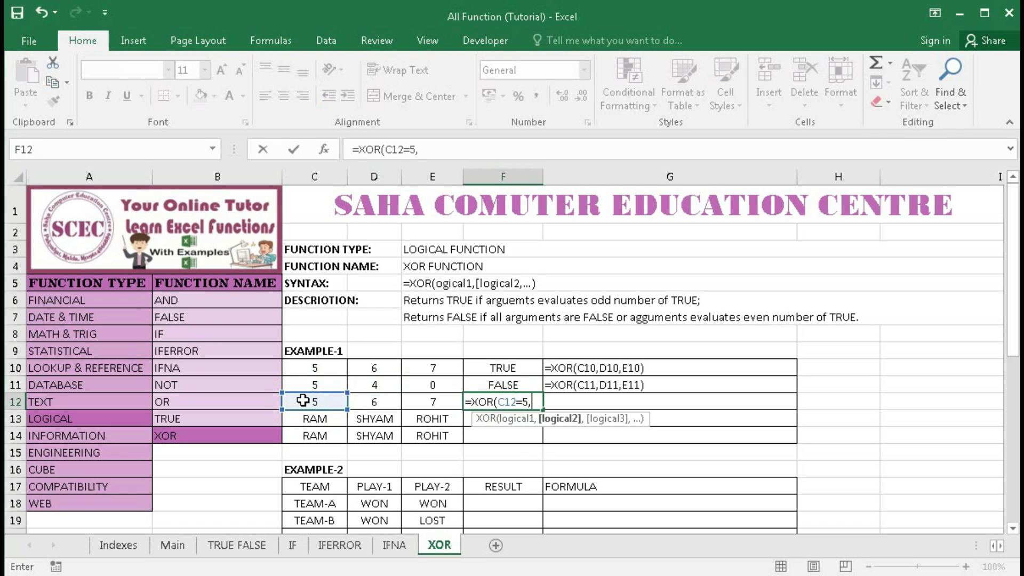
{"action": "left_click", "coordinate": [368, 400]}
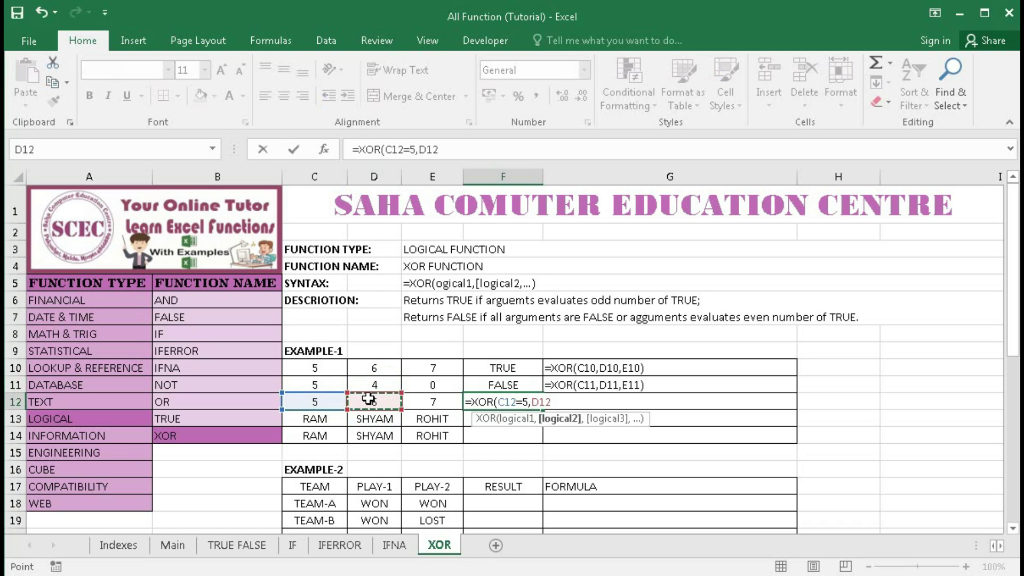
{"action": "type", "text": "=6,"}
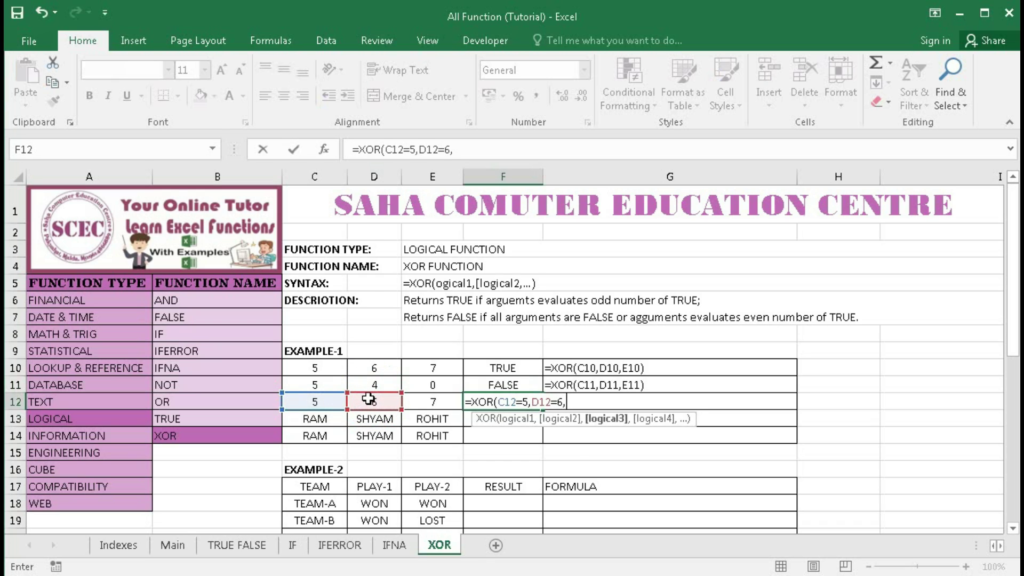
{"action": "left_click", "coordinate": [425, 402]}
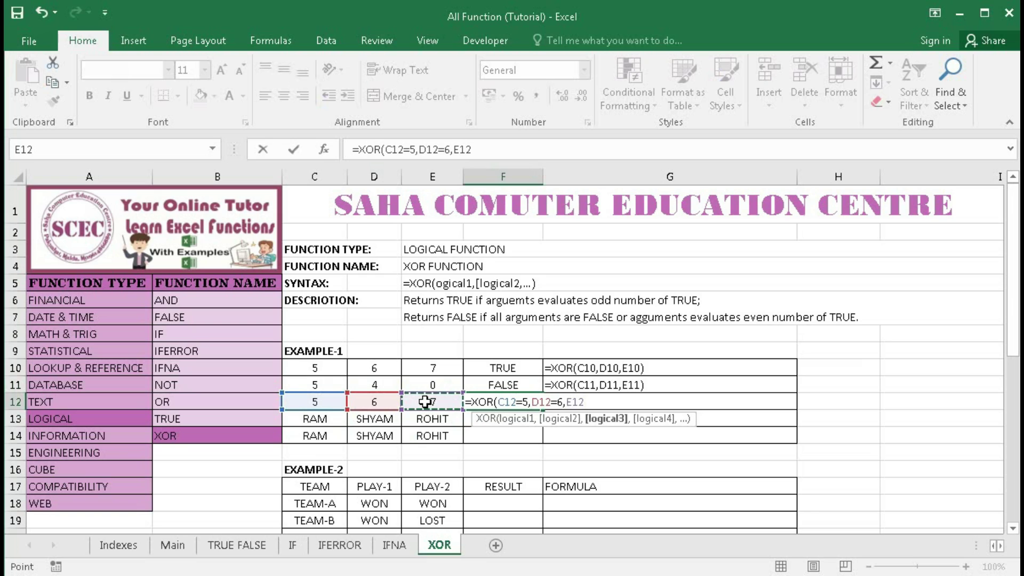
{"action": "type", "text": "=7)"}
{"action": "key", "text": "Return"}
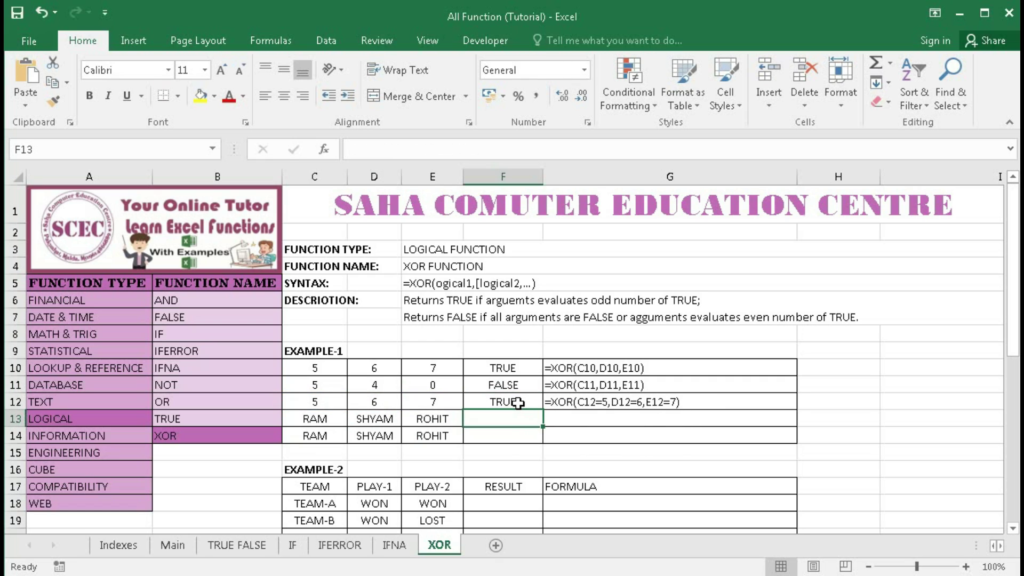
- Set cell E12 to 8 to test the XOR formula with one condition unmet
{"action": "left_click", "coordinate": [431, 399]}
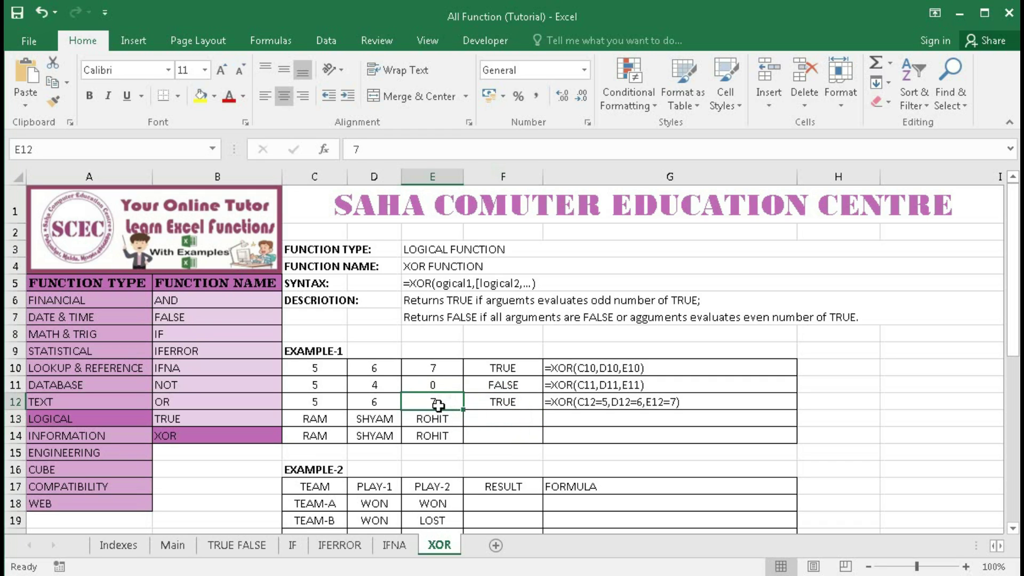
{"action": "type", "text": "8"}
{"action": "key", "text": "Return"}
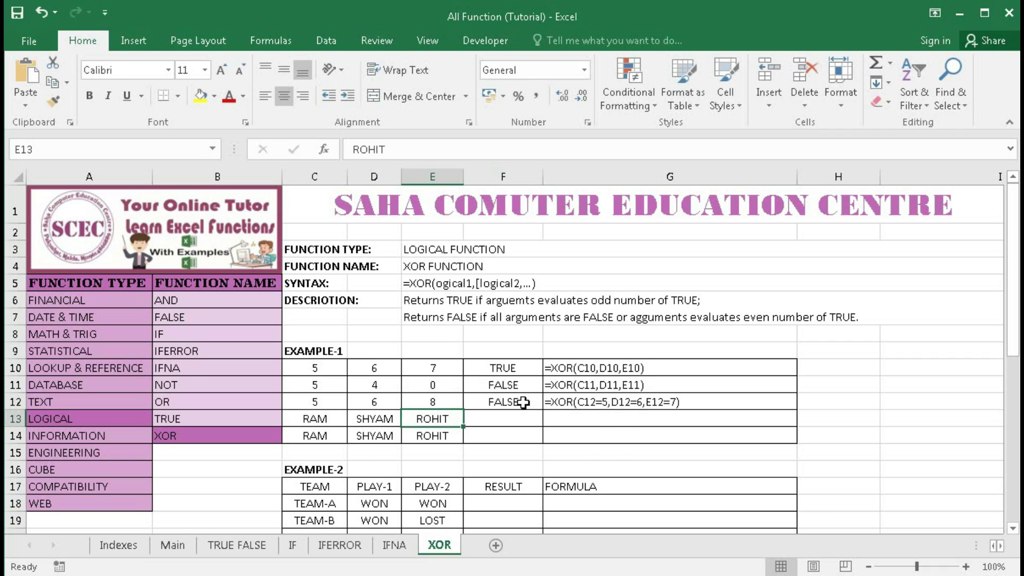
- Start an XOR formula in cell F13 with two conditions comparing C13 and D13 to the names they contain, each in quotation marks
{"action": "left_click", "coordinate": [499, 419]}
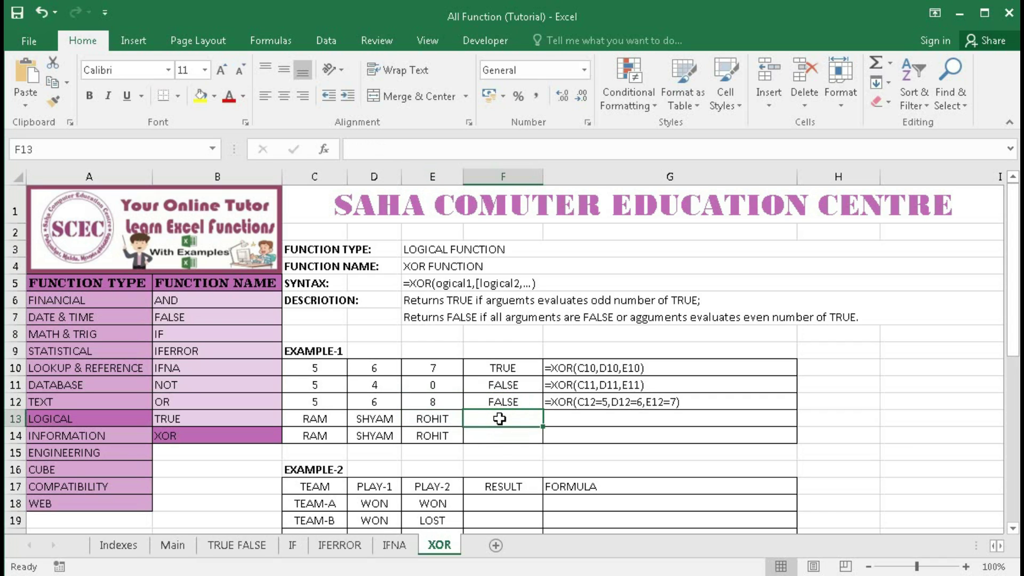
{"action": "type", "text": "="}
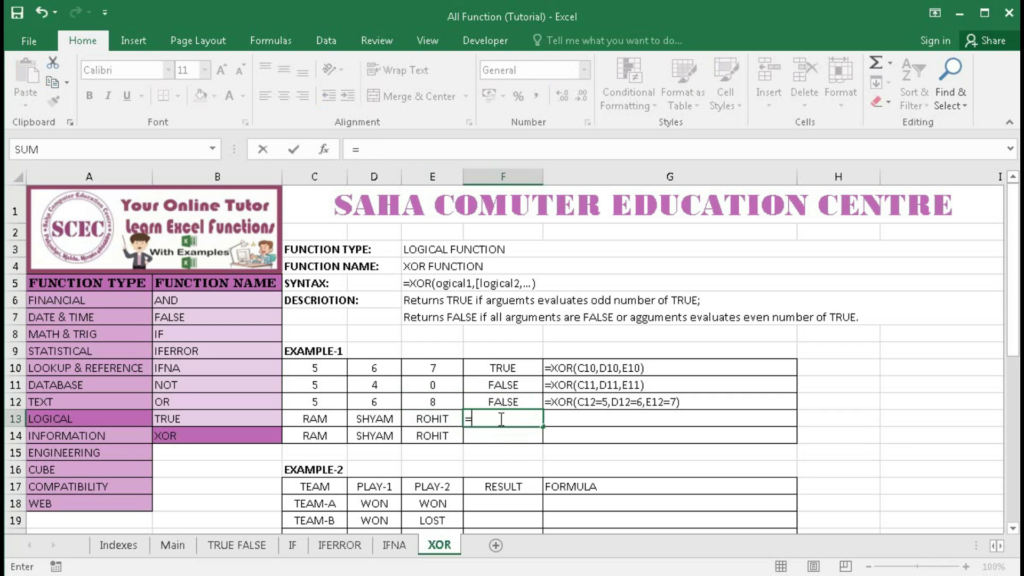
{"action": "type", "text": "xor"}
{"action": "key", "text": "Tab"}
{"action": "left_click", "coordinate": [325, 414]}
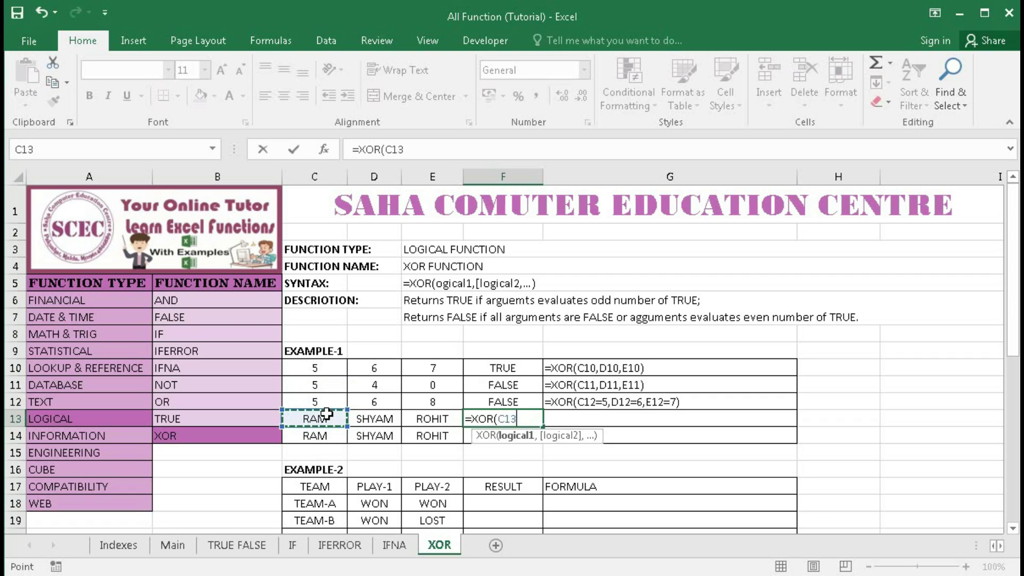
{"action": "type", "text": "=\"ram"}
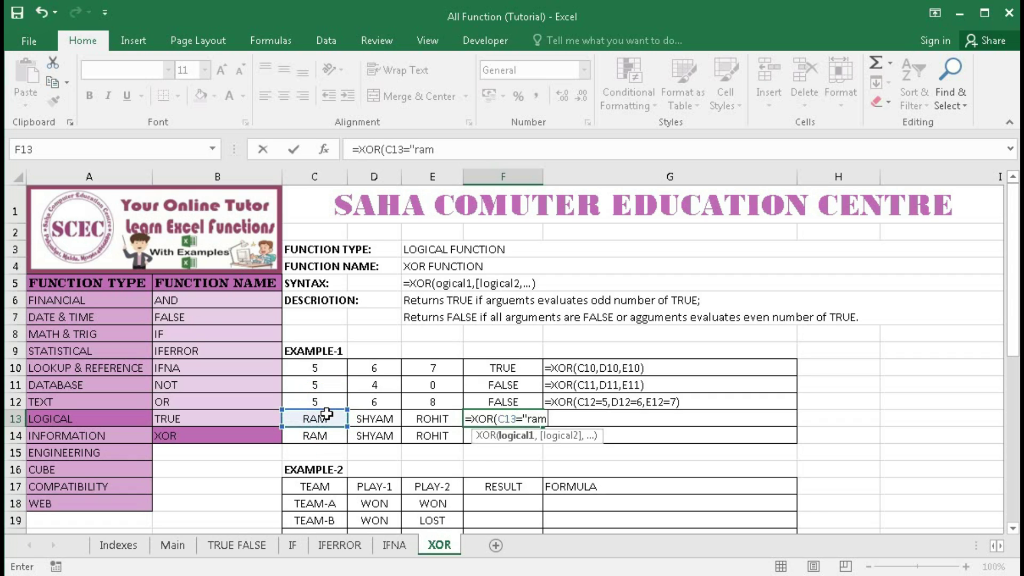
{"action": "type", "text": "\","}
{"action": "left_click", "coordinate": [382, 423]}
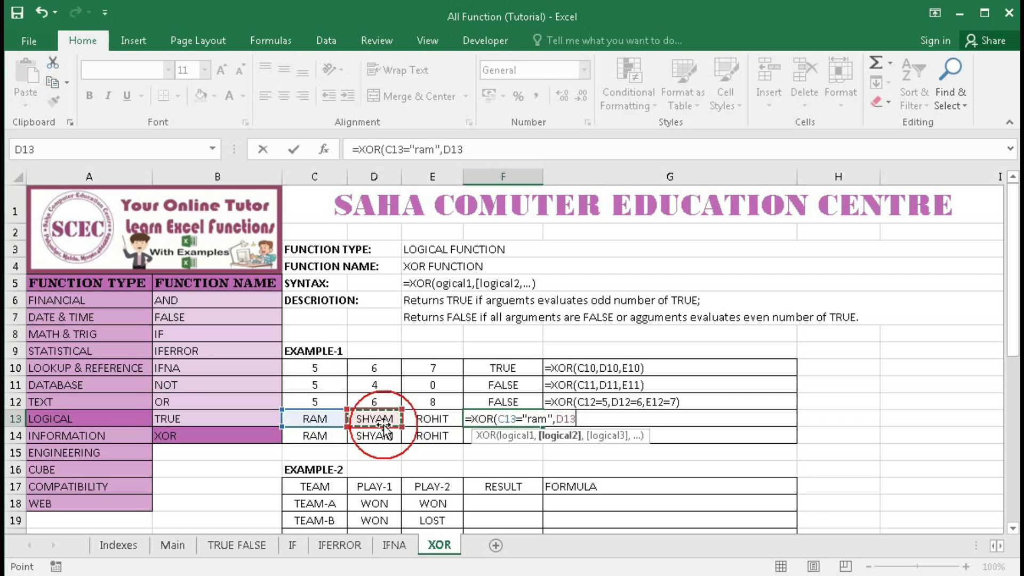
{"action": "type", "text": "=shyam"}
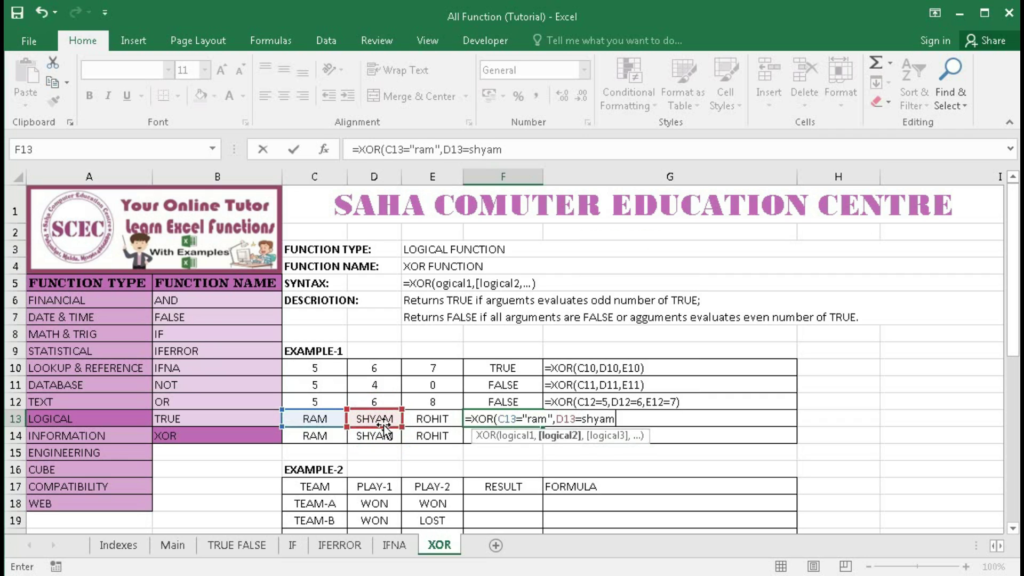
{"action": "type", "text": "\""}
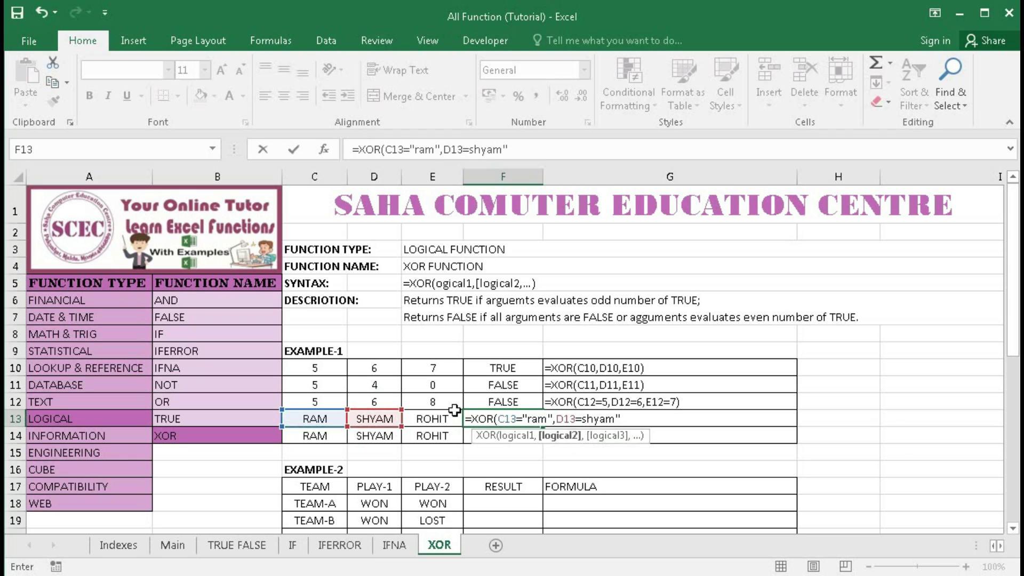
{"action": "left_click", "coordinate": [583, 419]}
{"action": "type", "text": "\""}
{"action": "left_click", "coordinate": [635, 419]}
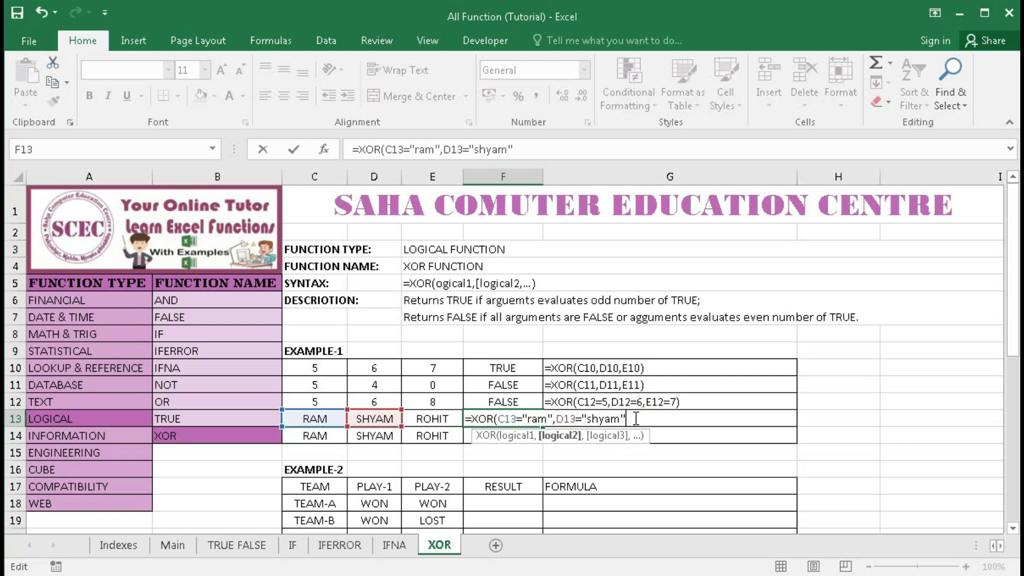
- Add a third condition to the F13 formula comparing E13 to its name without quotation marks, and complete the formula
{"action": "type", "text": ","}
{"action": "left_click", "coordinate": [447, 418]}
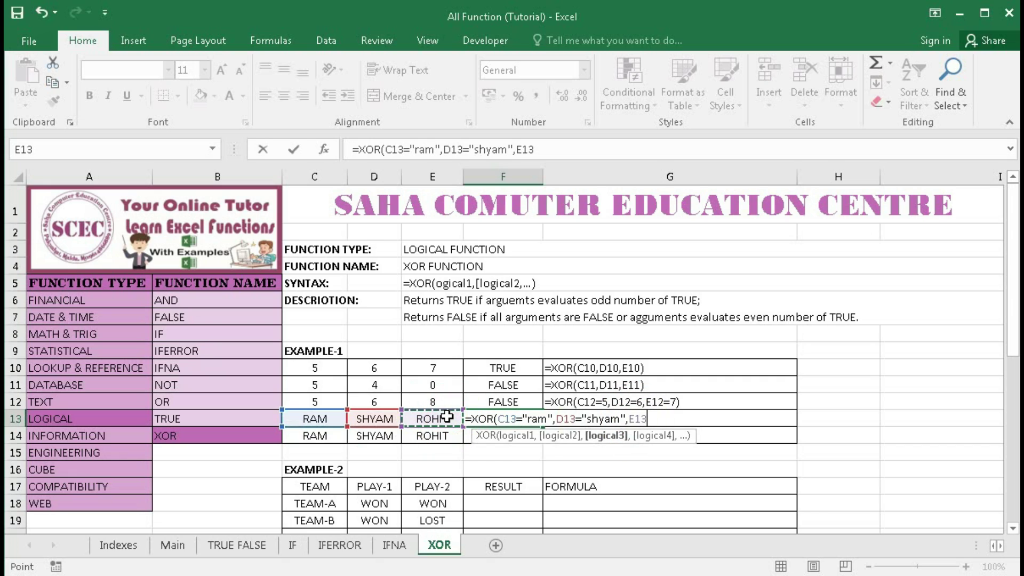
{"action": "type", "text": "=rohi"}
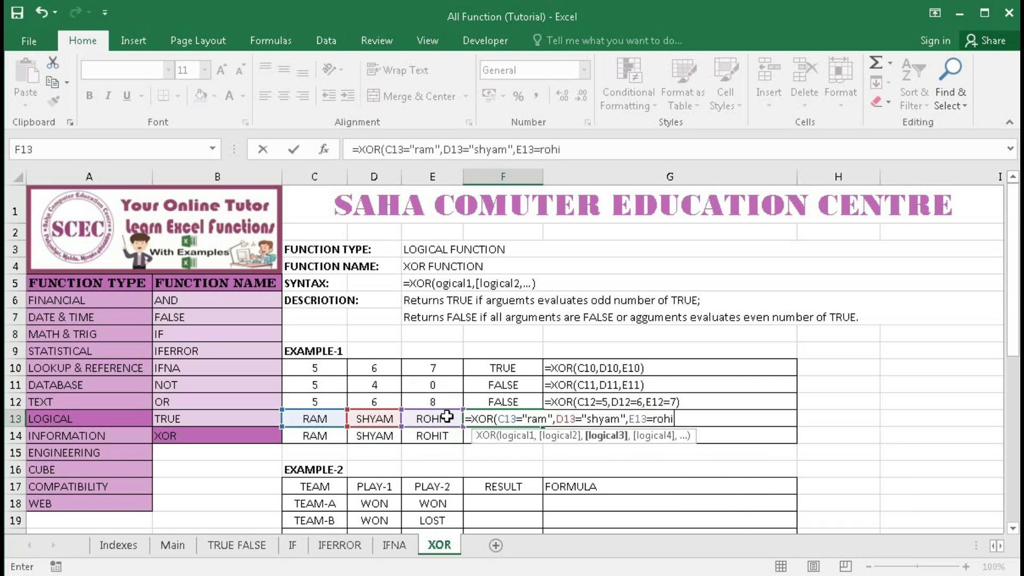
{"action": "type", "text": "t)"}
{"action": "key", "text": "Return"}
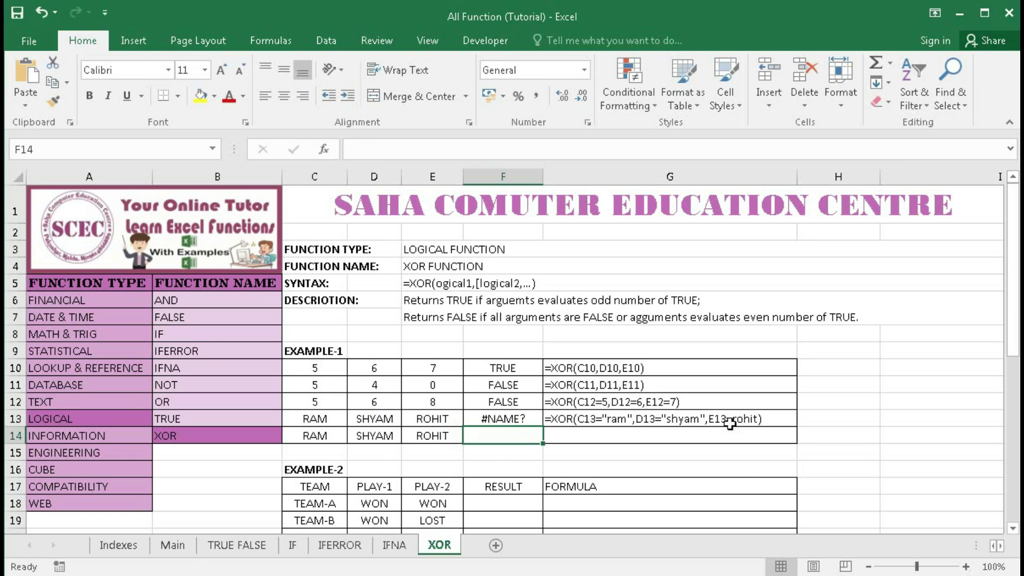
- Enclose the name in the E13 condition of the F13 formula in quotation marks
{"action": "double_click", "coordinate": [517, 418]}
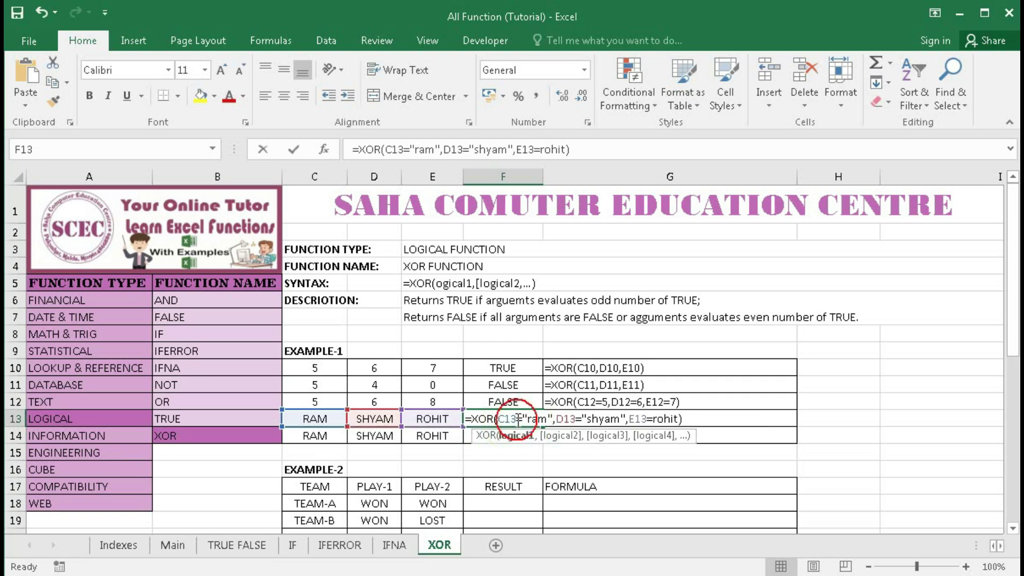
{"action": "left_click", "coordinate": [656, 421]}
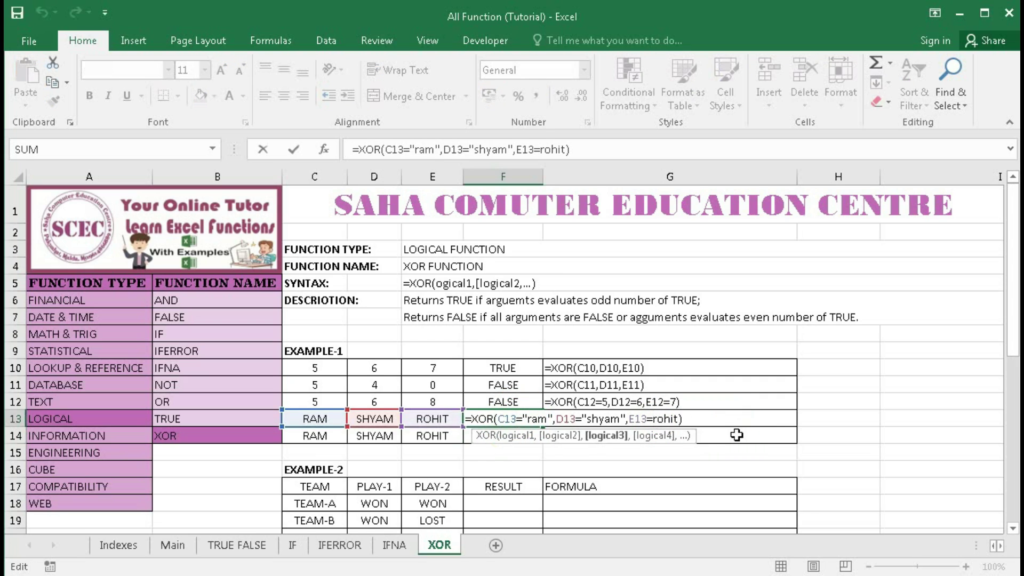
{"action": "type", "text": "\""}
{"action": "key", "text": "Right"}
{"action": "key", "text": "Right"}
{"action": "key", "text": "Right"}
{"action": "key", "text": "Right"}
{"action": "key", "text": "Right"}
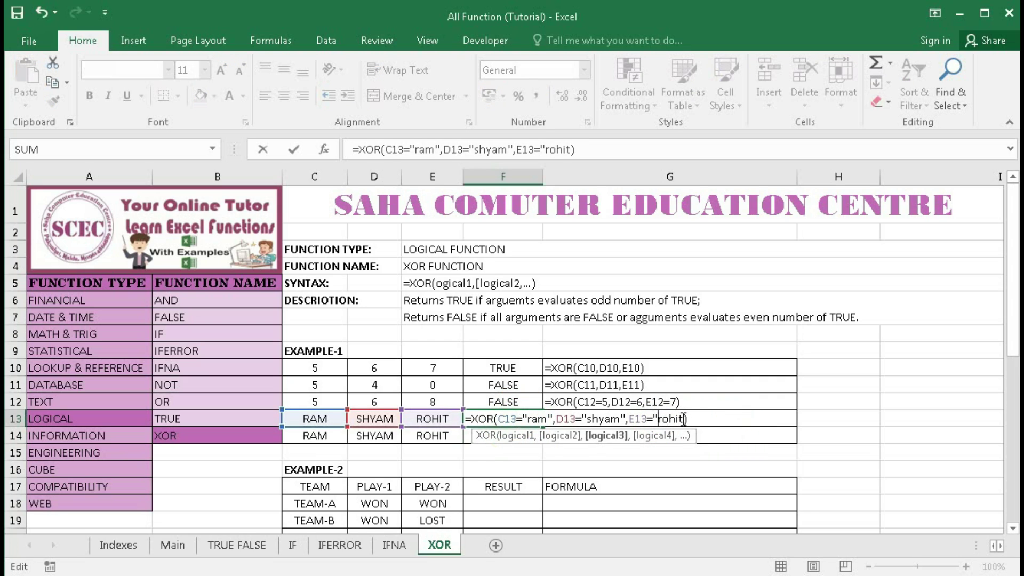
{"action": "type", "text": "\""}
{"action": "key", "text": "Return"}
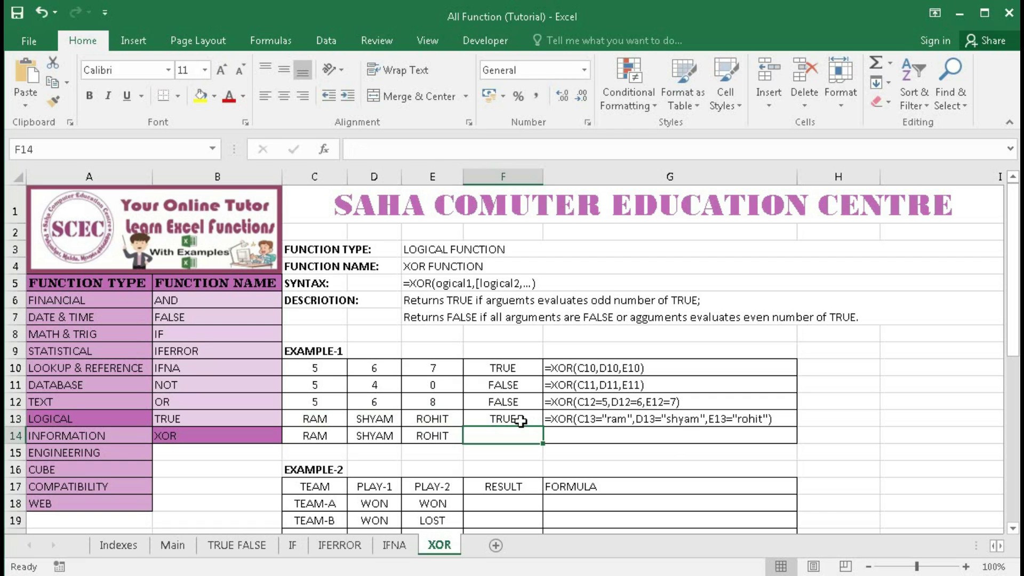
- Replace the name in cell E13 with a different one to test the XOR formula, and restore the original name
{"action": "left_click", "coordinate": [441, 421]}
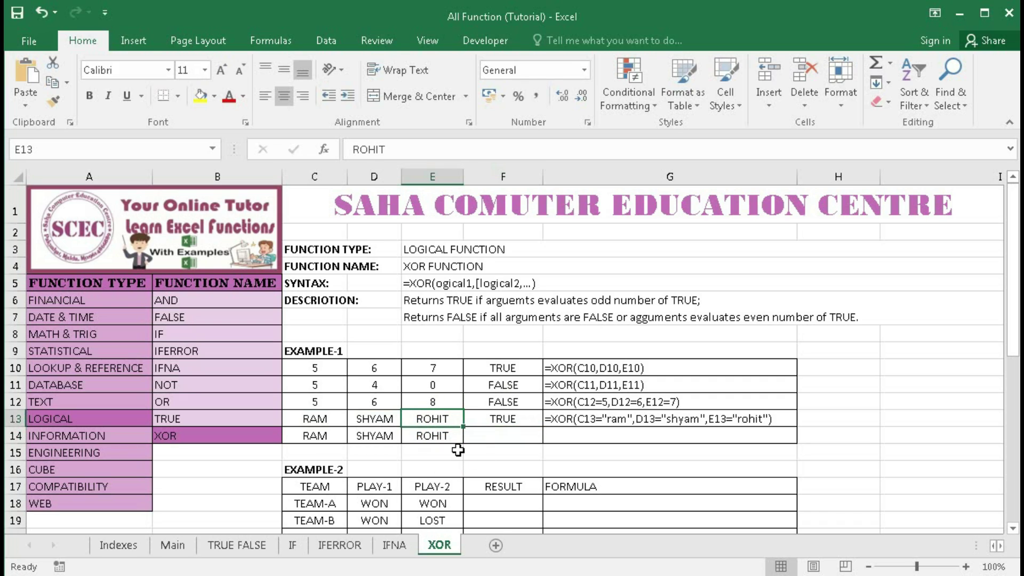
{"action": "type", "text": "Rahul"}
{"action": "key", "text": "Return"}
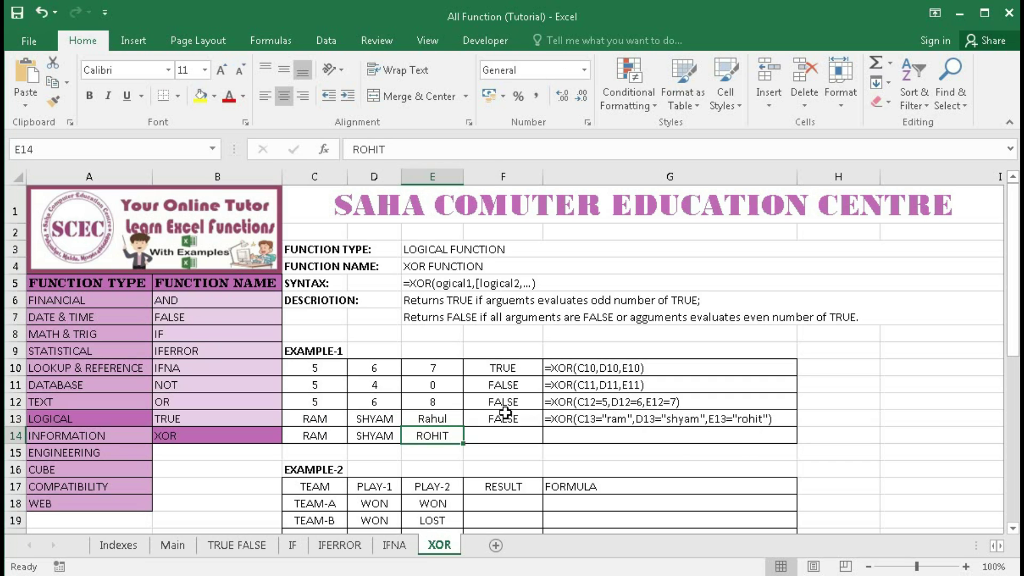
{"action": "left_click", "coordinate": [433, 418]}
{"action": "key", "text": "ctrl+v"}
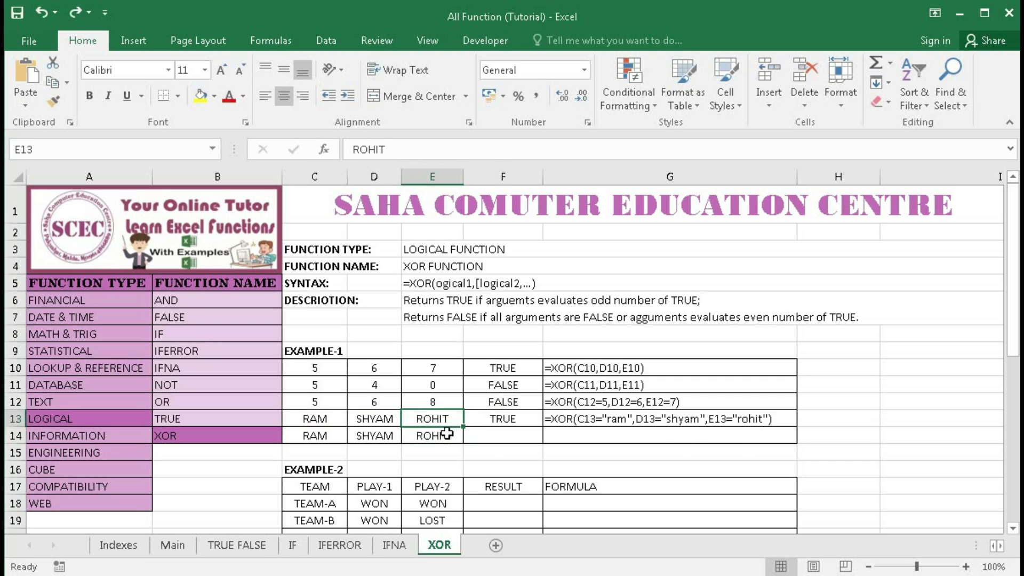
- Enter the formula =XOR(C14=1,D14=2,E14=3) in cell F14
{"action": "left_click", "coordinate": [502, 435]}
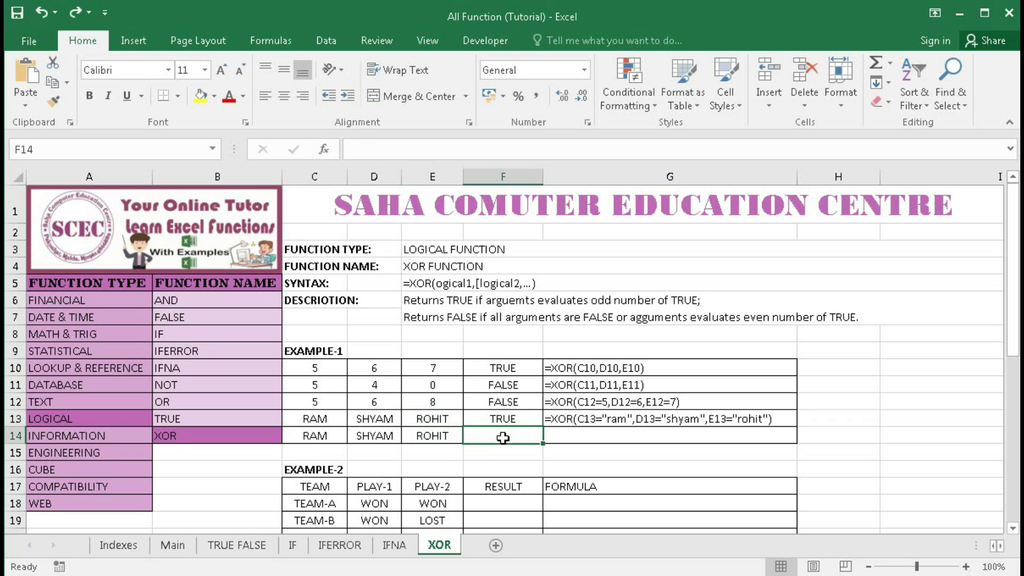
{"action": "type", "text": "="}
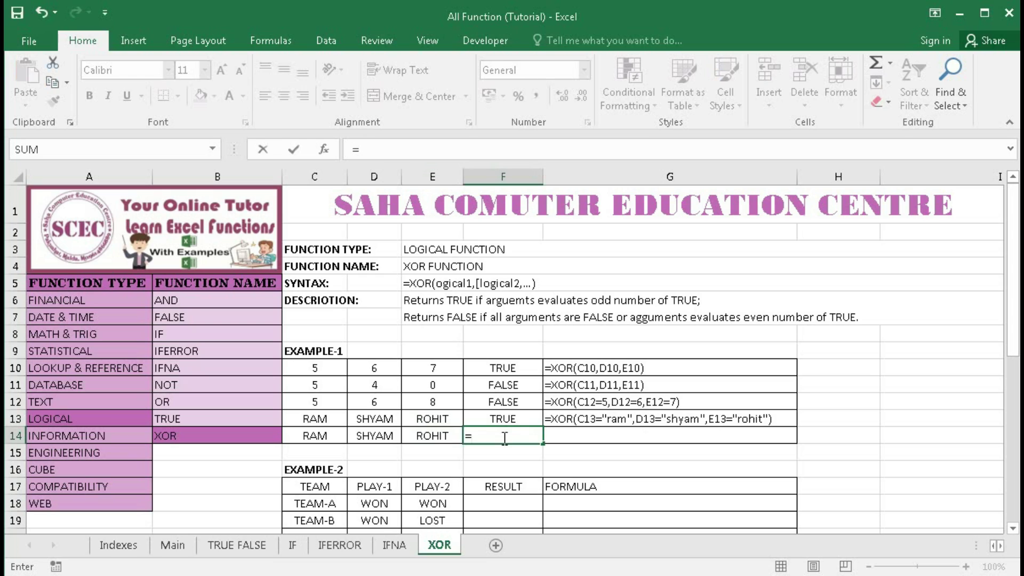
{"action": "type", "text": "xor"}
{"action": "key", "text": "Tab"}
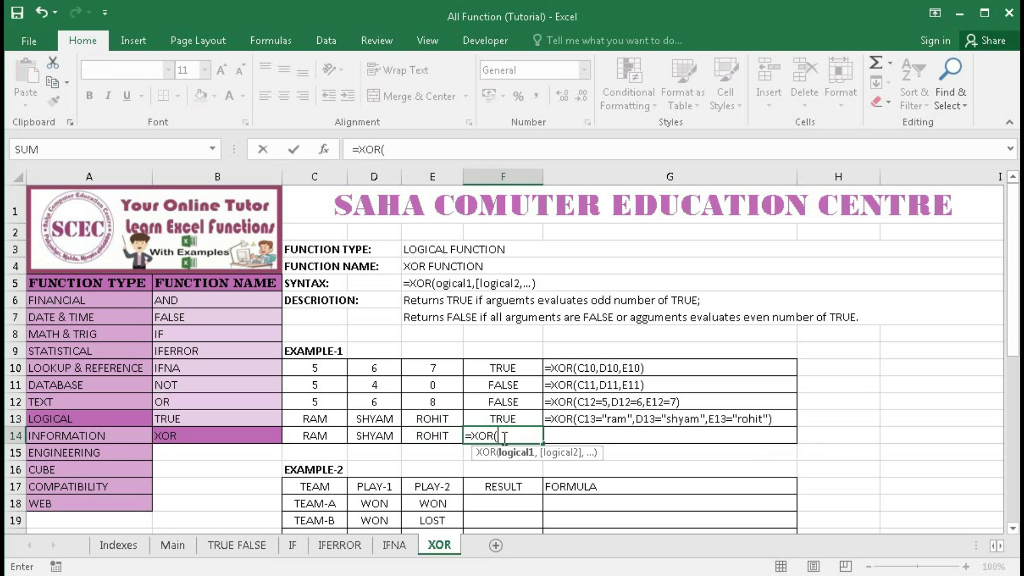
{"action": "left_click", "coordinate": [326, 436]}
{"action": "type", "text": "="}
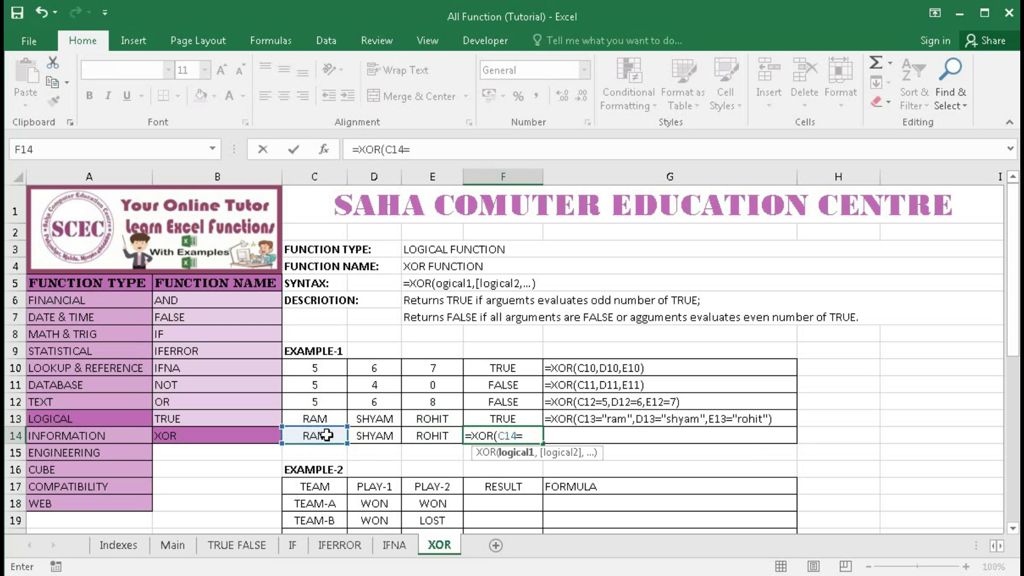
{"action": "type", "text": "1,"}
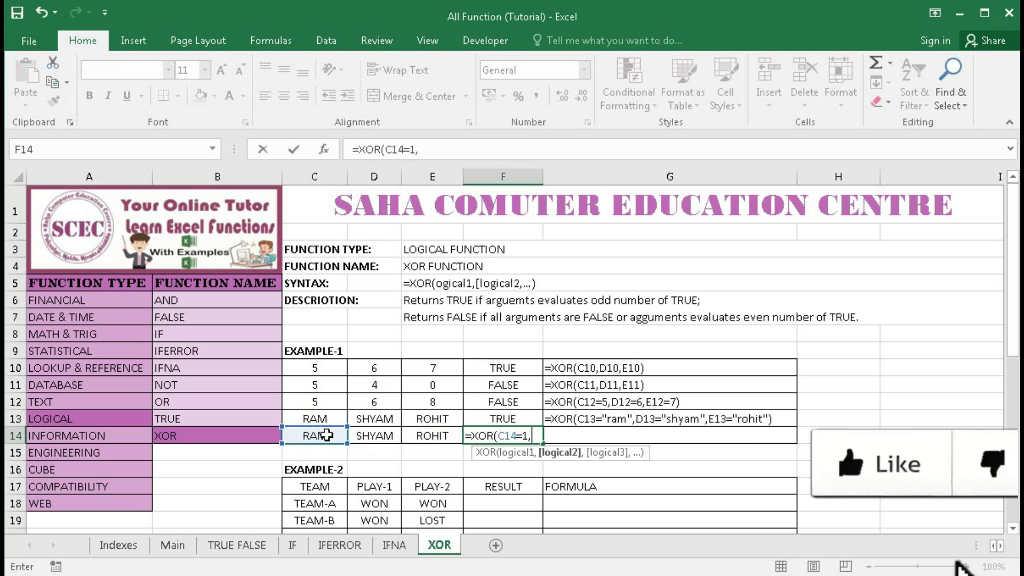
{"action": "left_click", "coordinate": [359, 431]}
{"action": "type", "text": "=2"}
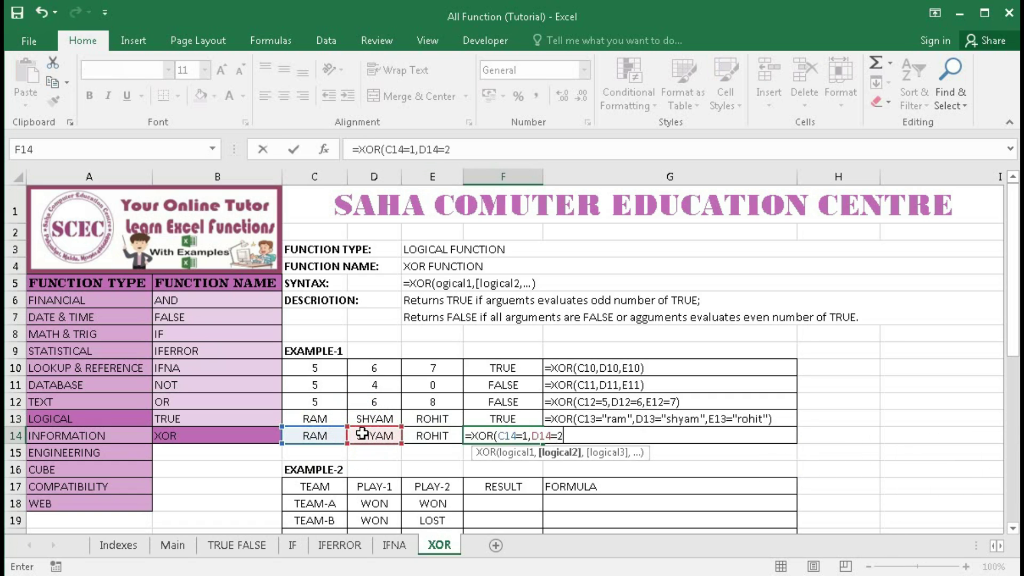
{"action": "type", "text": ","}
{"action": "left_click", "coordinate": [430, 436]}
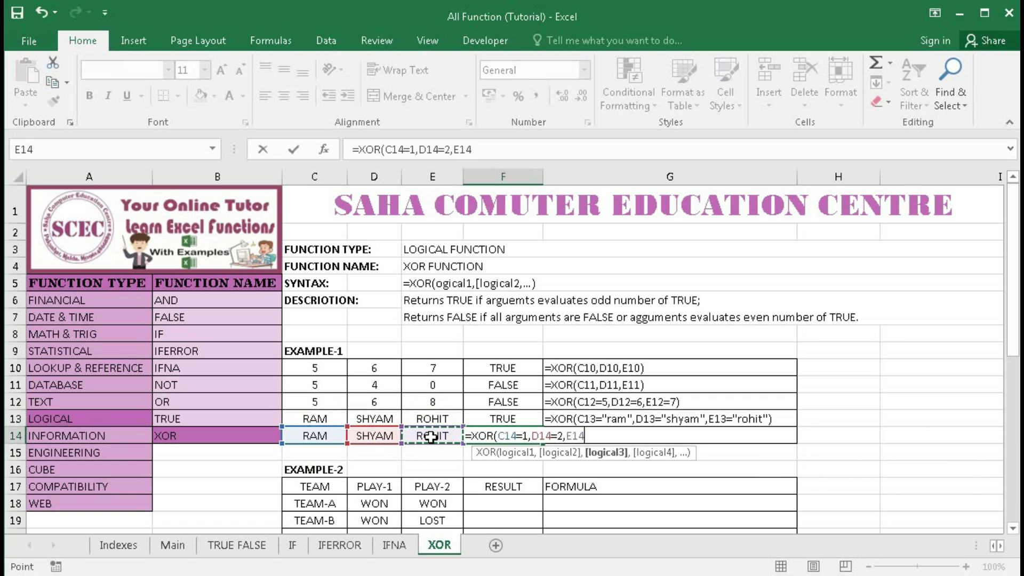
{"action": "type", "text": "=3)"}
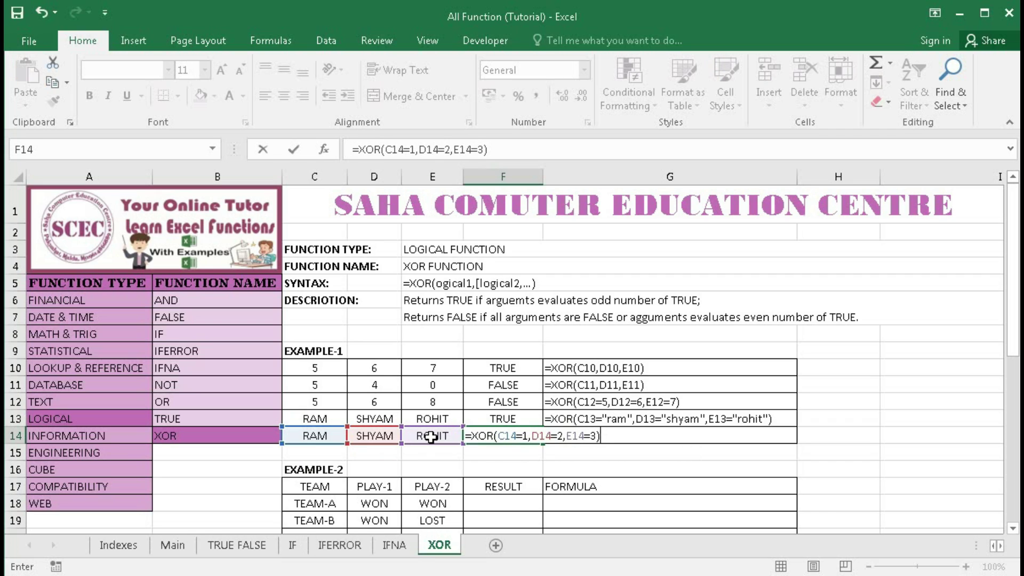
{"action": "key", "text": "Return"}
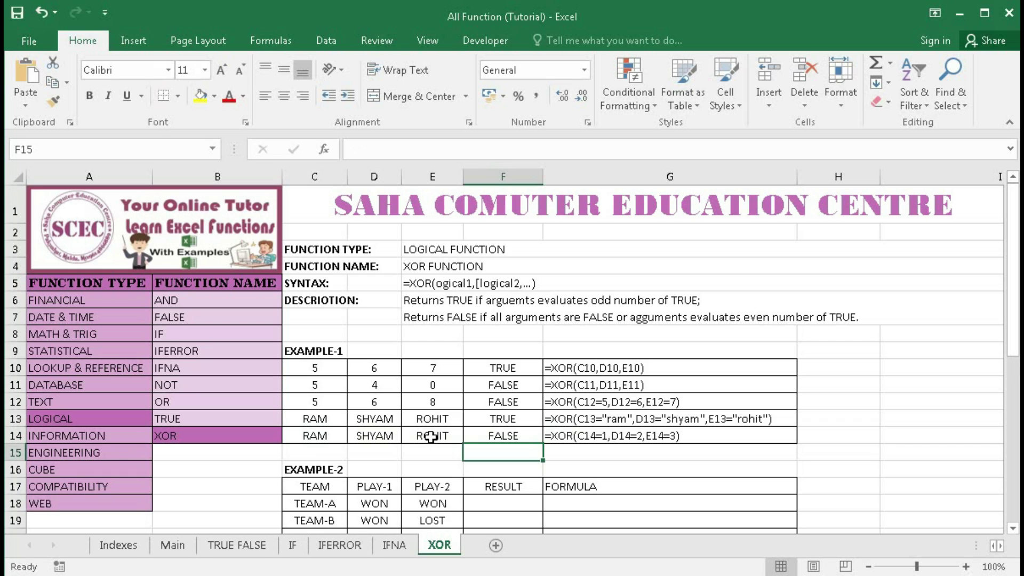
- Begin an XOR formula in cell F18 of Example-2 with D18="WON" as its first condition
{"action": "scroll", "coordinate": [431, 436], "scroll_direction": "down", "scroll_amount": 1}
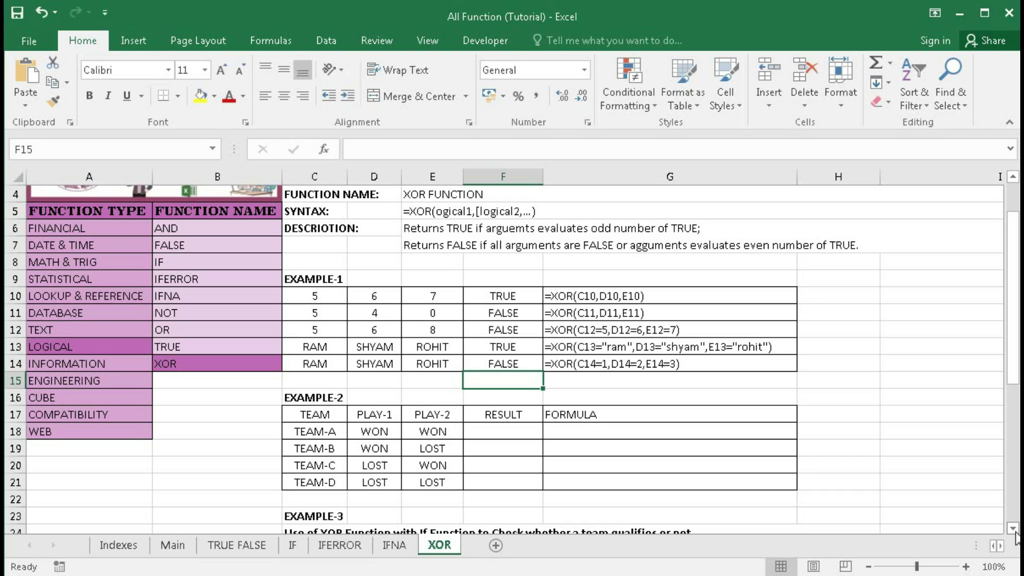
{"action": "left_click", "coordinate": [503, 430]}
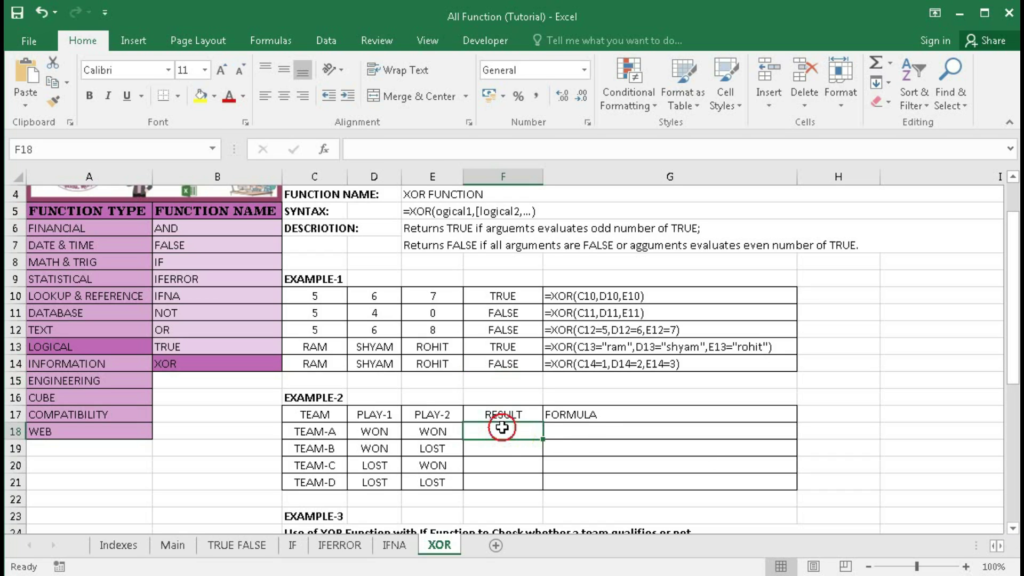
{"action": "type", "text": "="}
{"action": "left_click", "coordinate": [370, 431]}
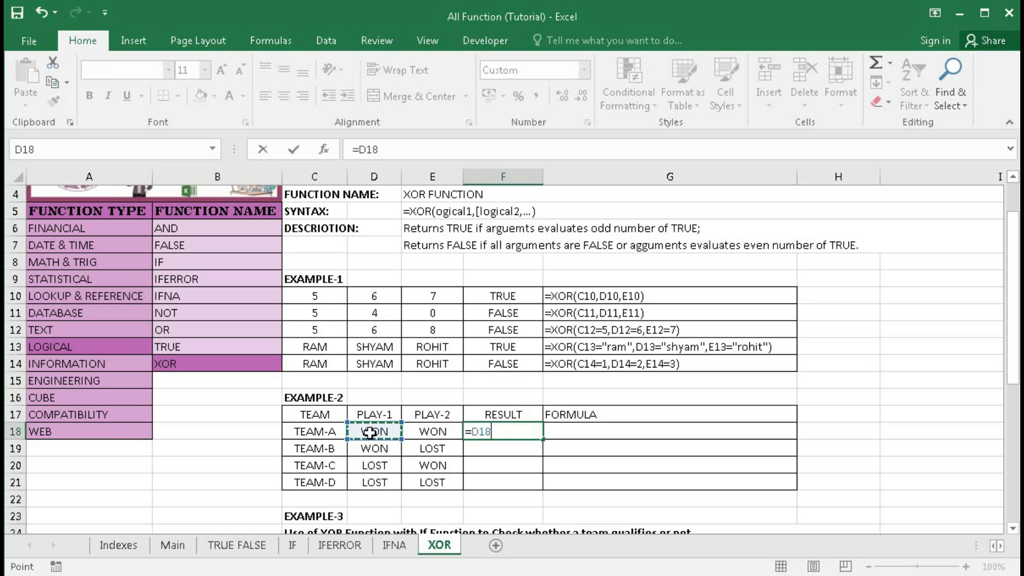
{"action": "type", "text": "=\"WON"}
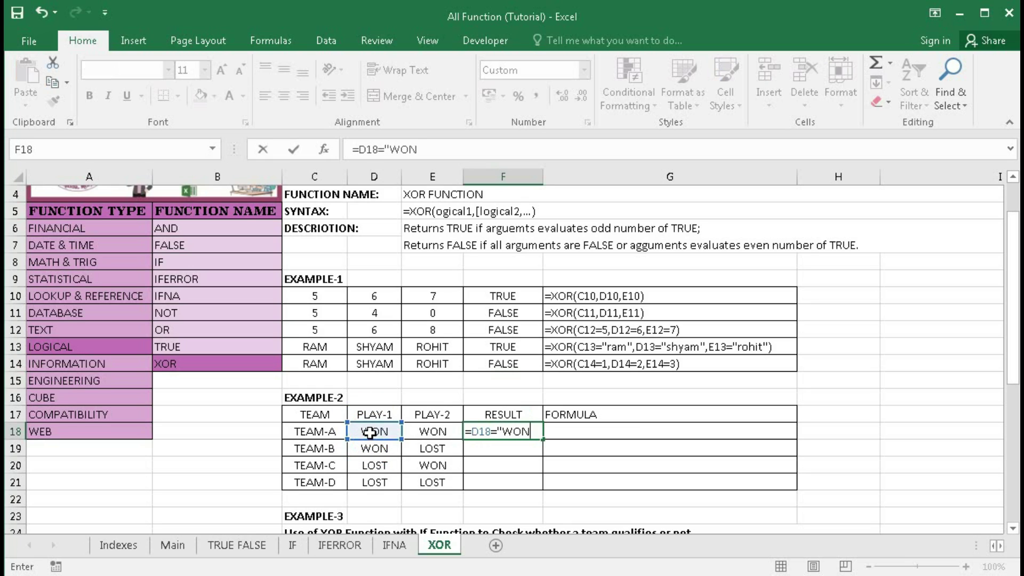
{"action": "type", "text": "\""}
{"action": "left_click", "coordinate": [471, 433]}
{"action": "type", "text": "xor"}
{"action": "key", "text": "Tab"}
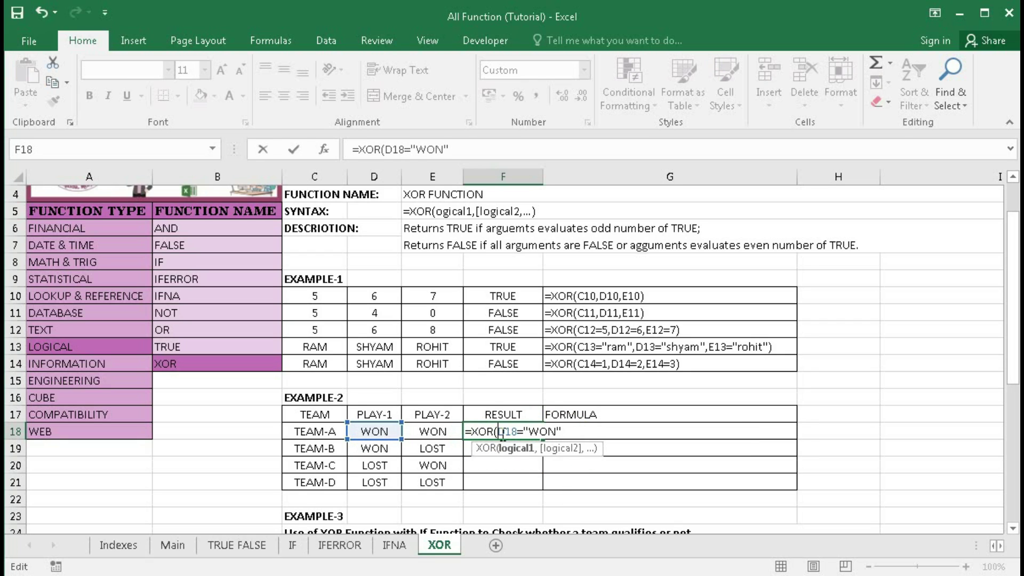
- Complete the F18 formula with E18="WON" as the second condition and fill it down to F21
{"action": "left_click", "coordinate": [562, 432]}
{"action": "type", "text": ","}
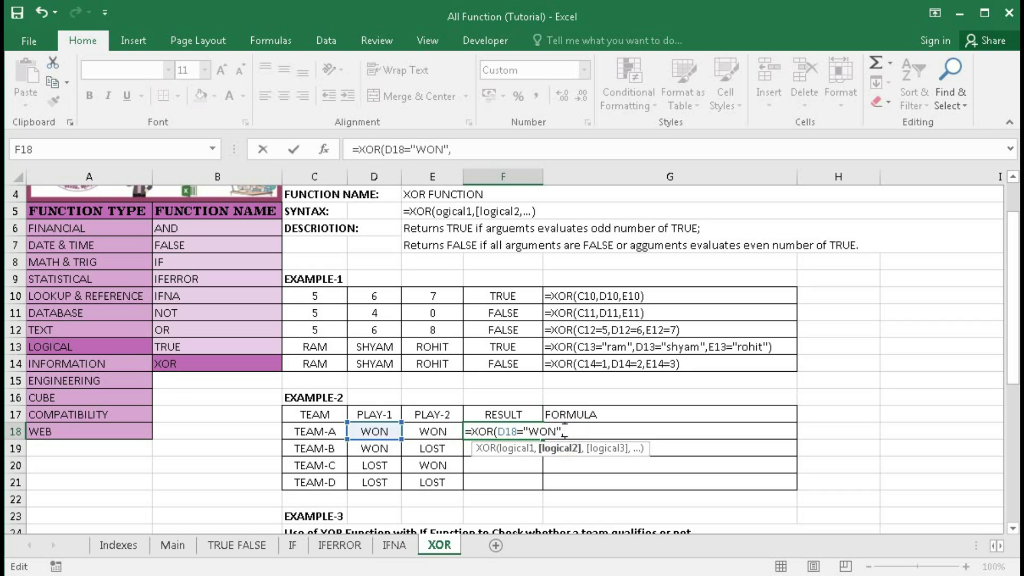
{"action": "left_click", "coordinate": [429, 432]}
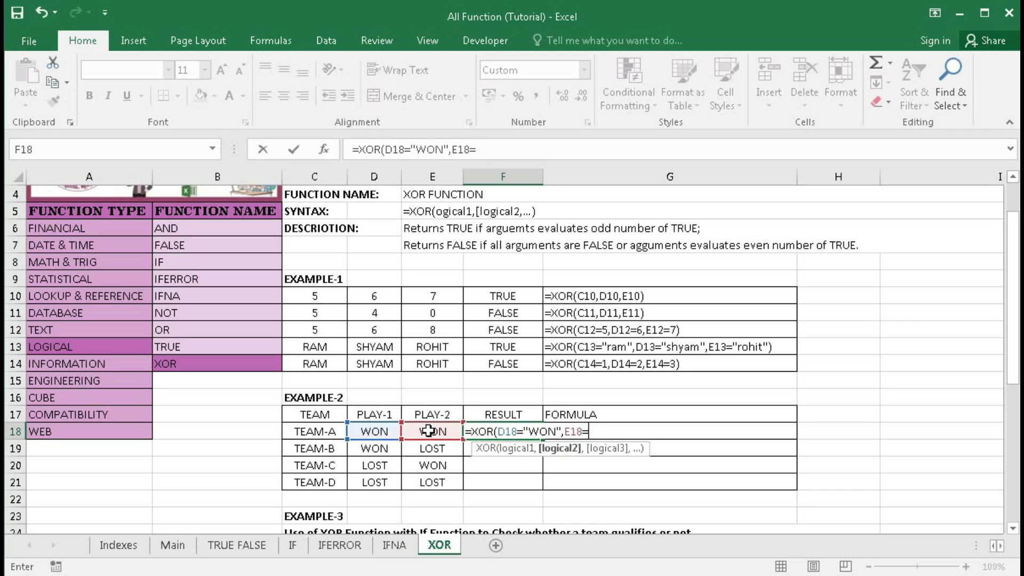
{"action": "type", "text": "=\"WON\")"}
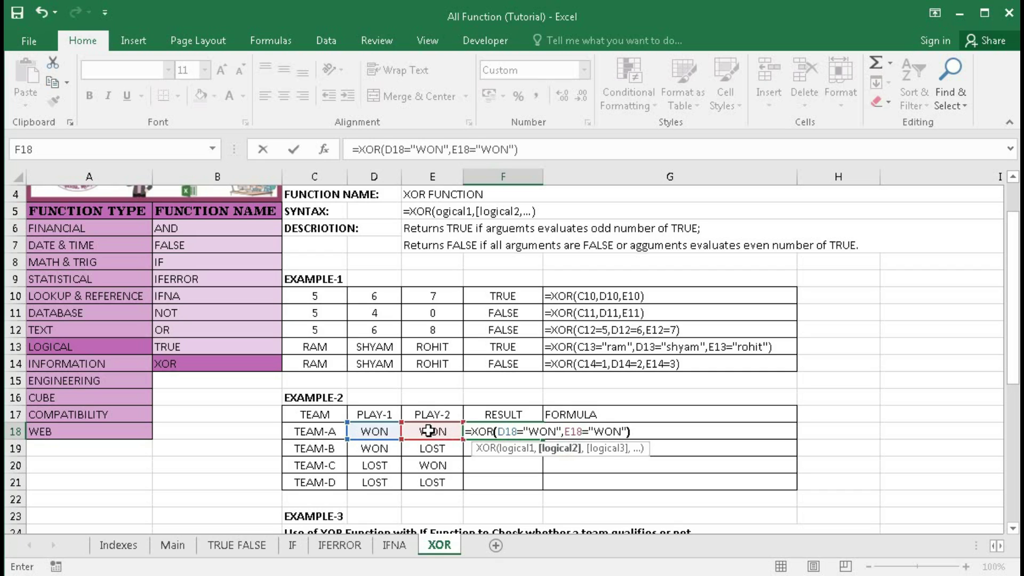
{"action": "key", "text": "Return"}
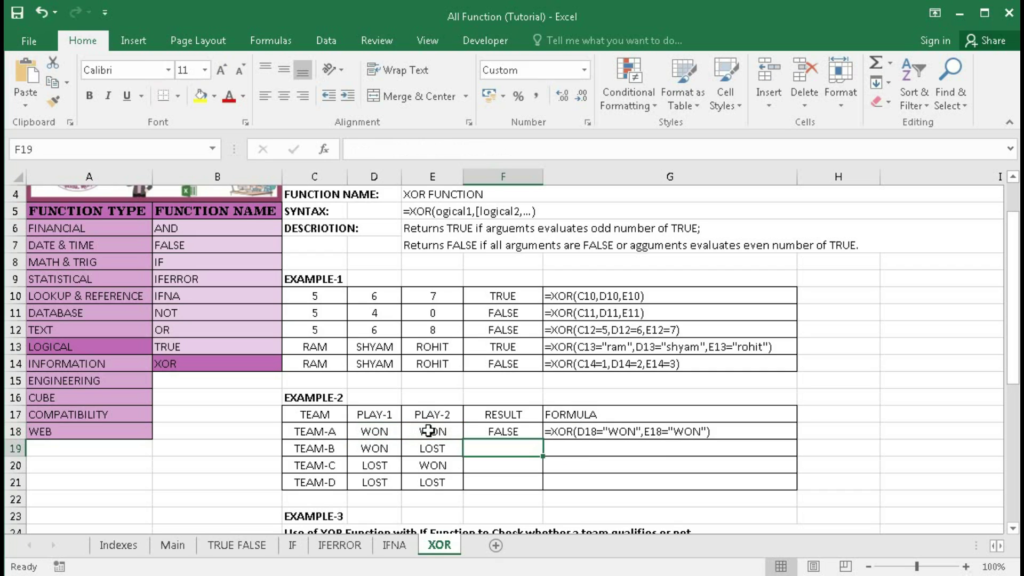
{"action": "left_click", "coordinate": [503, 432]}
{"action": "left_click_drag", "start_coordinate": [544, 440], "coordinate": [537, 486]}
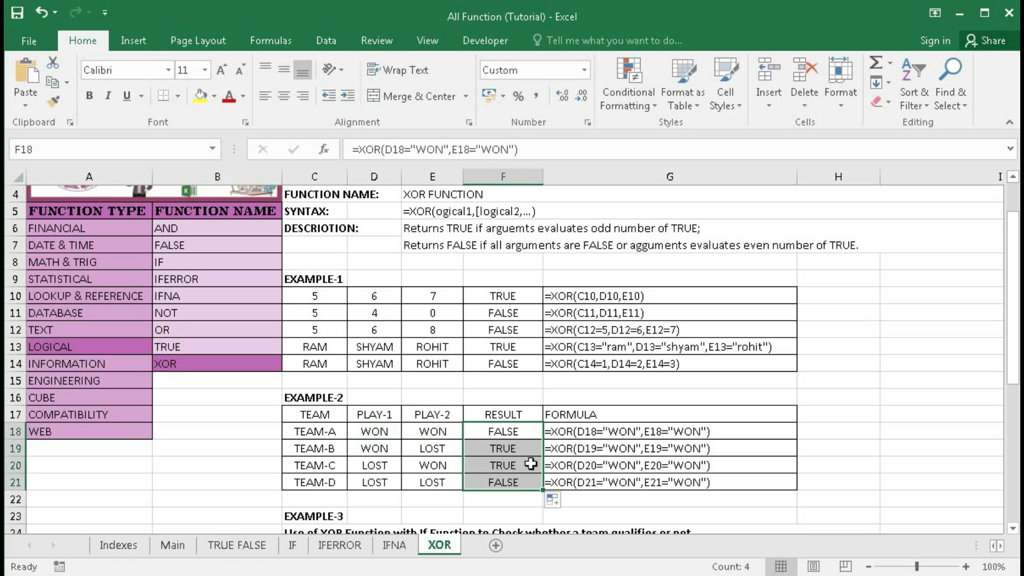
- Examine the Example-2 results for TEAM-B, TEAM-C and TEAM-D against their PLAY-1 and PLAY-2 values
{"action": "left_click_drag", "start_coordinate": [520, 449], "coordinate": [519, 466]}
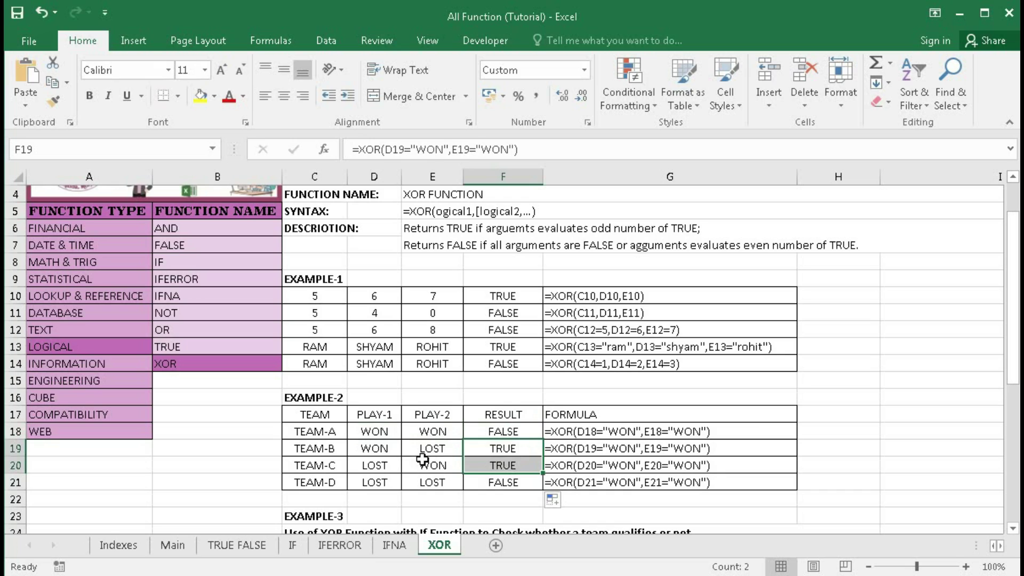
{"action": "left_click", "coordinate": [380, 451]}
{"action": "left_click", "coordinate": [421, 450]}
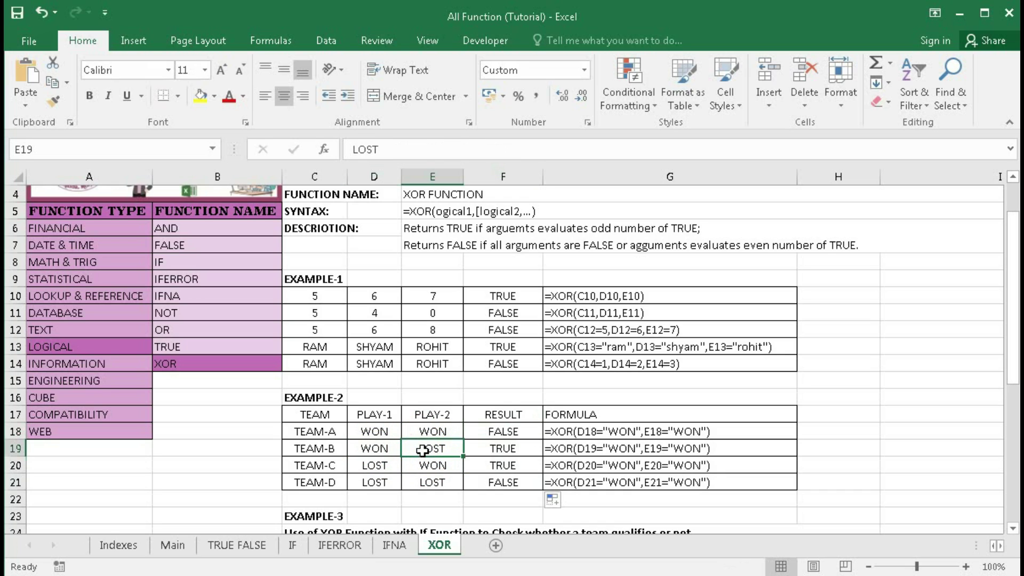
{"action": "left_click", "coordinate": [375, 450]}
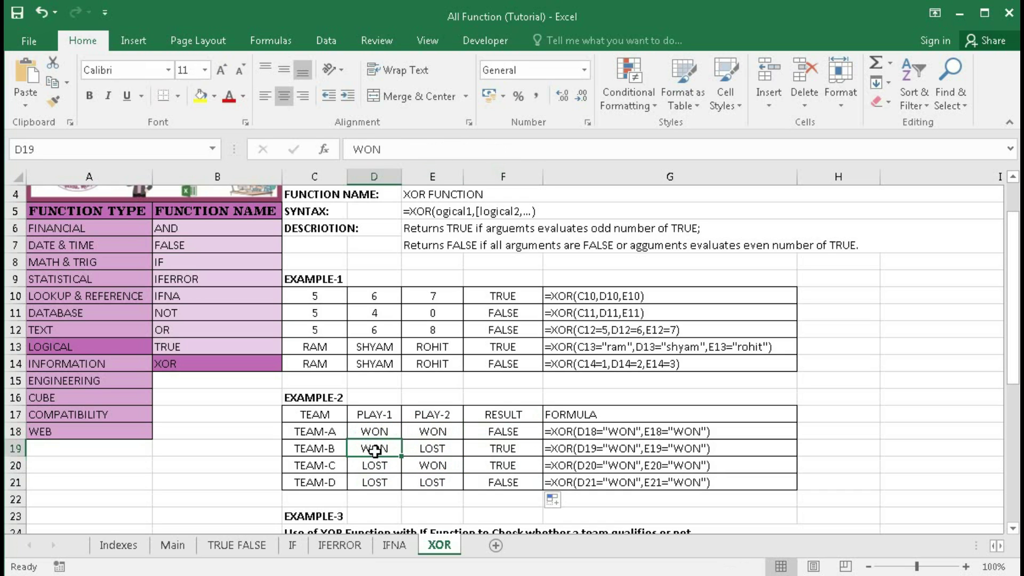
{"action": "left_click", "coordinate": [477, 452]}
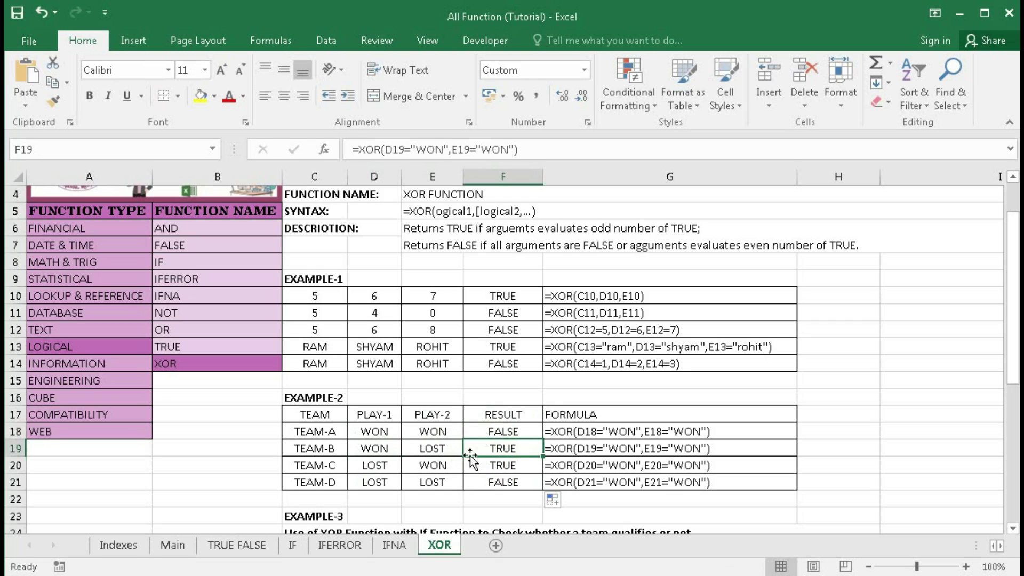
{"action": "left_click", "coordinate": [377, 467]}
{"action": "left_click", "coordinate": [424, 465]}
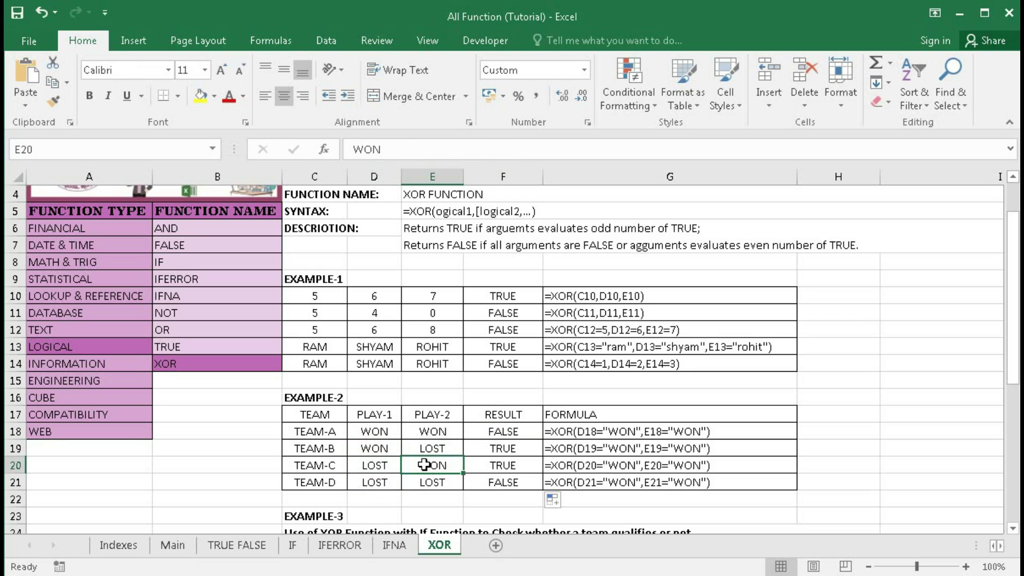
{"action": "left_click", "coordinate": [481, 466]}
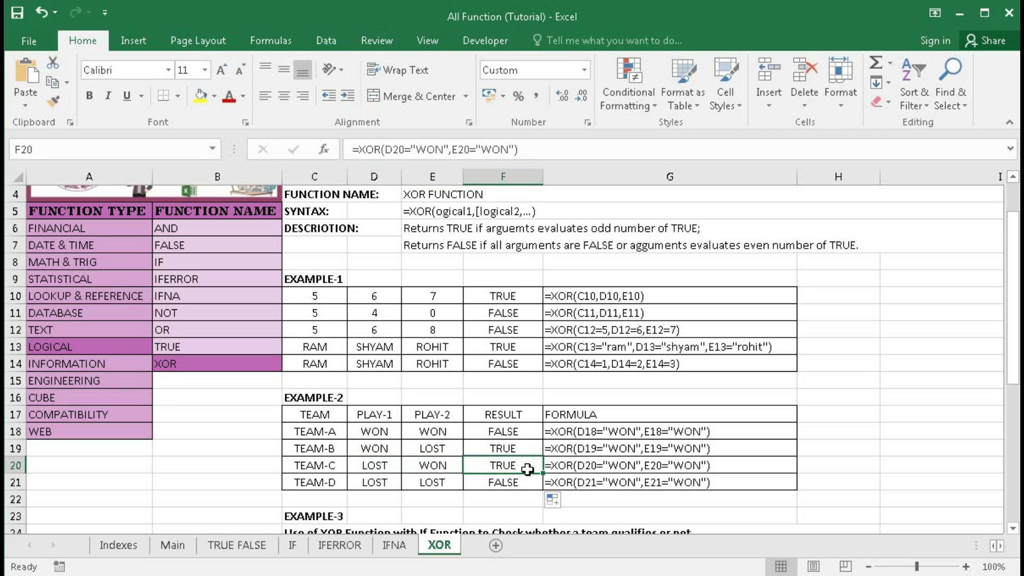
{"action": "left_click_drag", "start_coordinate": [375, 482], "coordinate": [434, 482]}
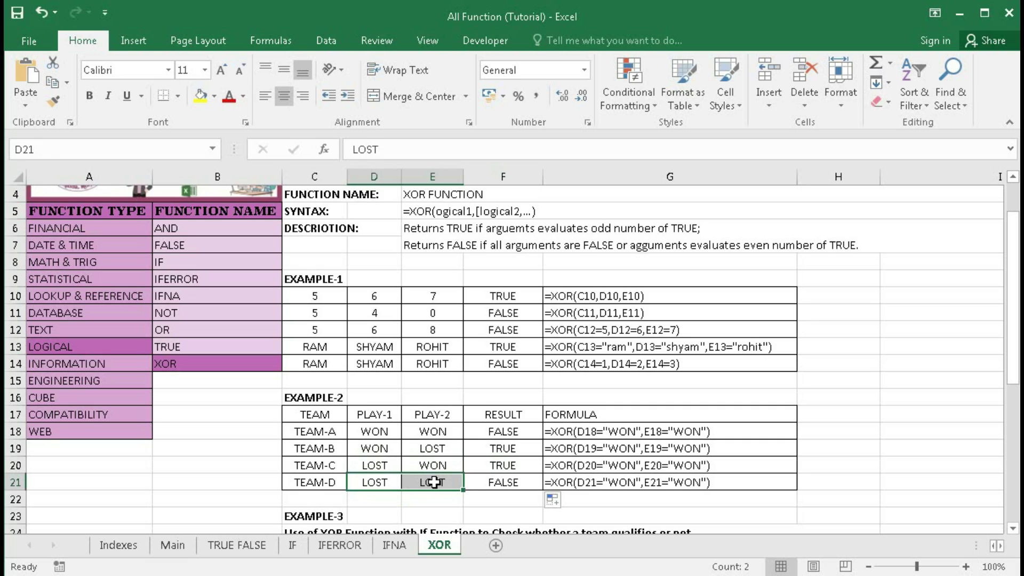
{"action": "left_click", "coordinate": [504, 482]}
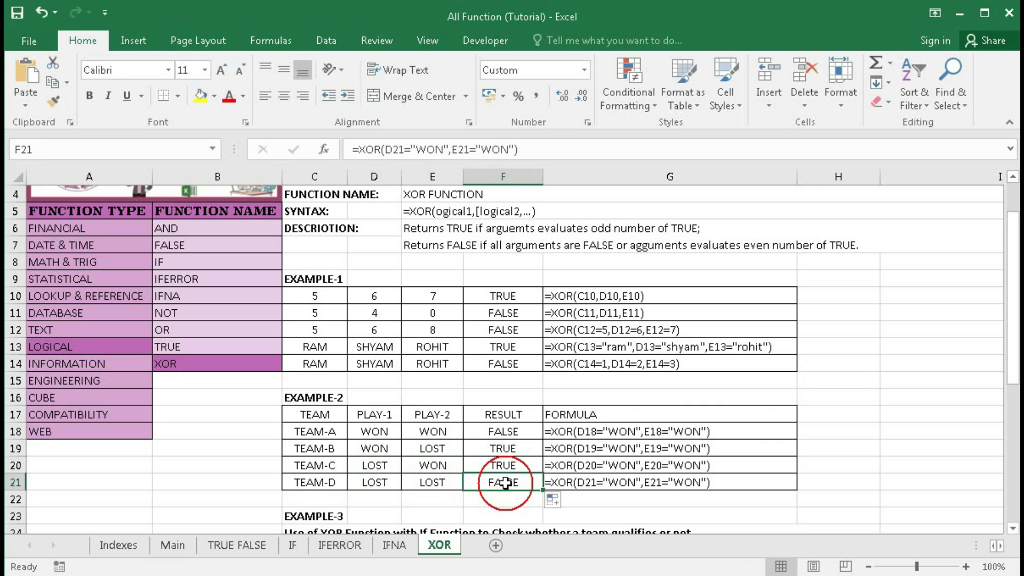
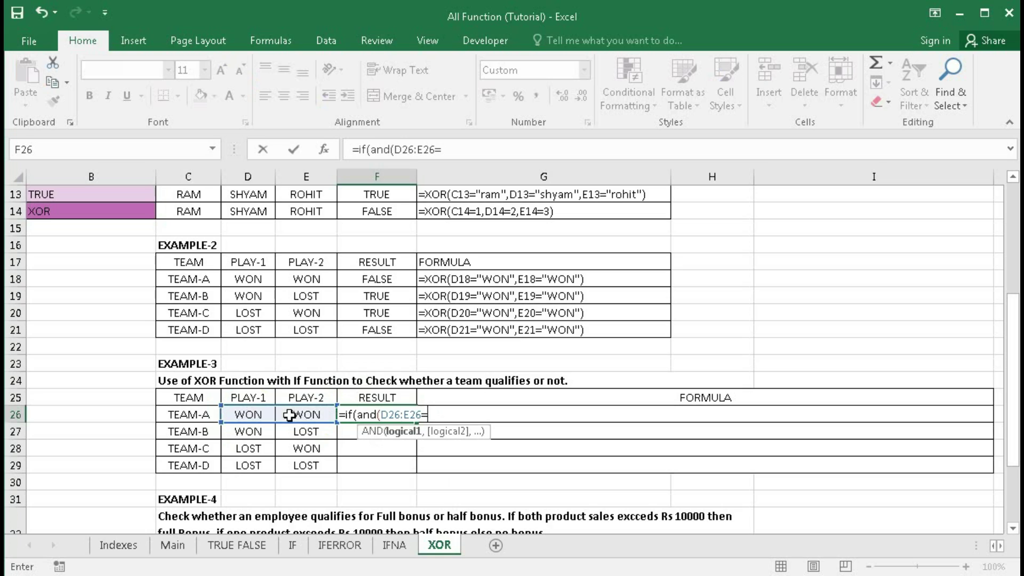
- Complete the AND test in F26 with "WON", return "FINAL" when true, and nest an IF testing XOR(D26:E26="WON")
{"action": "type", "text": "WON\"),"}
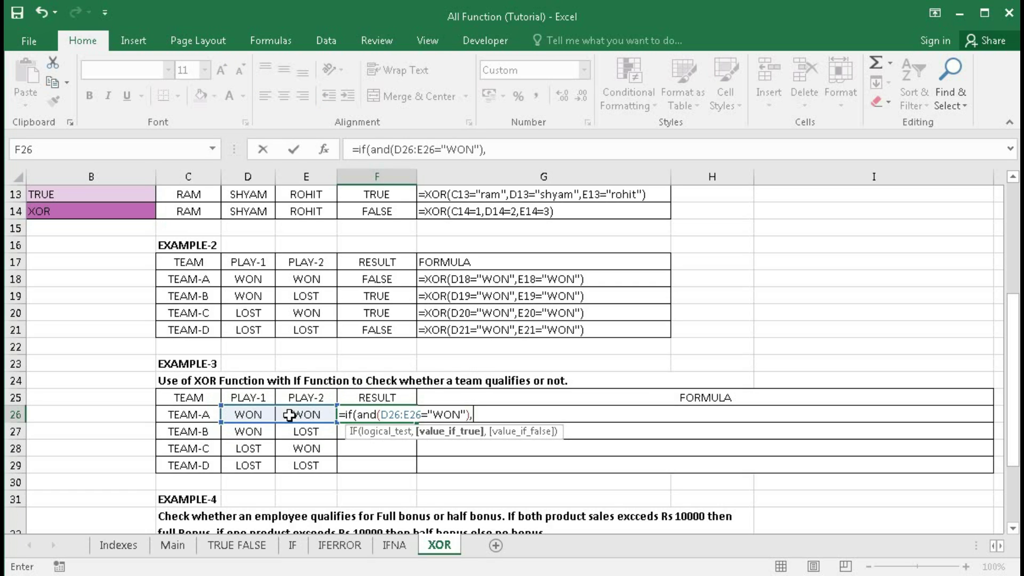
{"action": "type", "text": "\"FINAL\",if"}
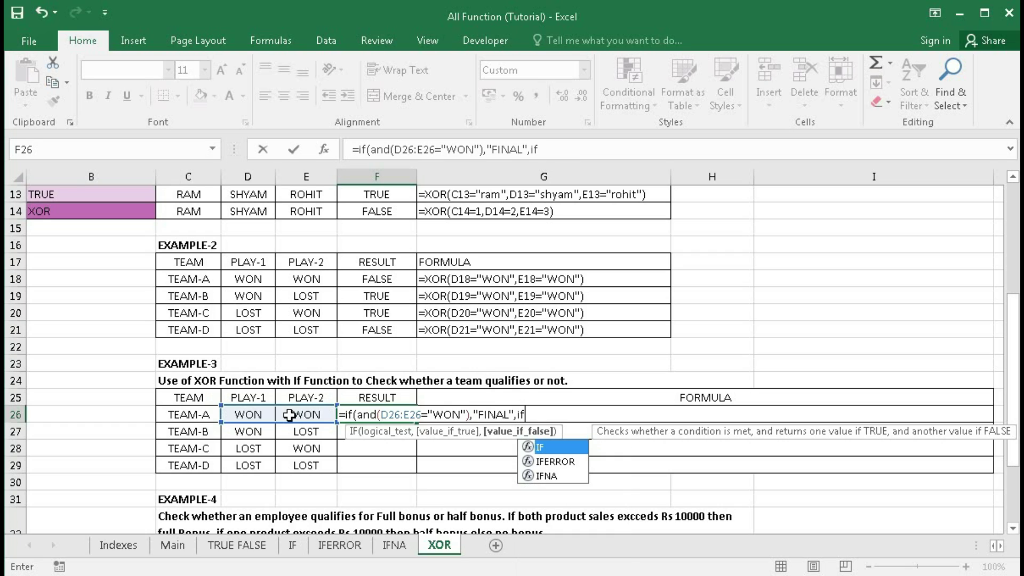
{"action": "type", "text": "(xor("}
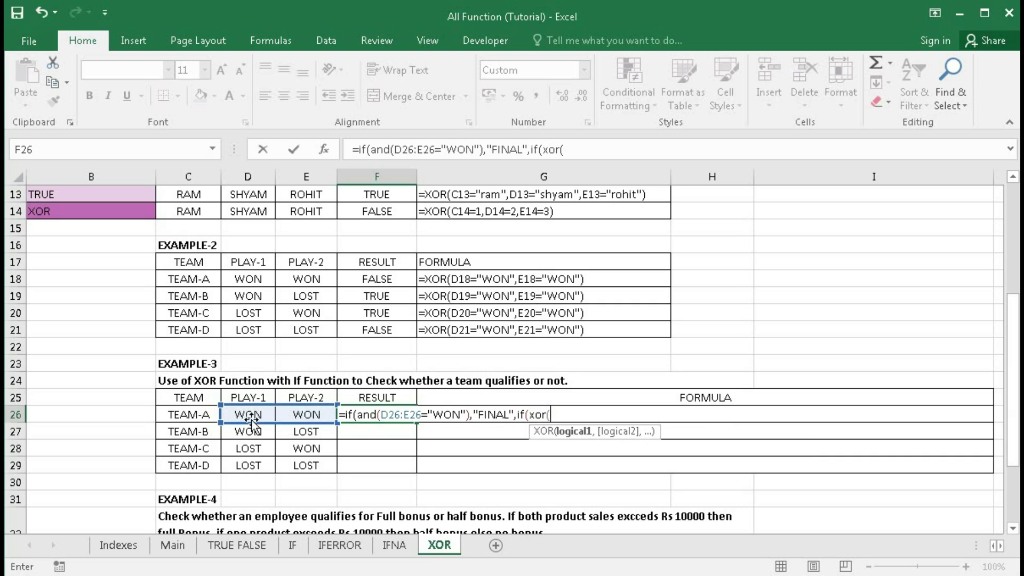
{"action": "left_click_drag", "start_coordinate": [248, 415], "coordinate": [299, 412]}
{"action": "type", "text": "=\"WON\""}
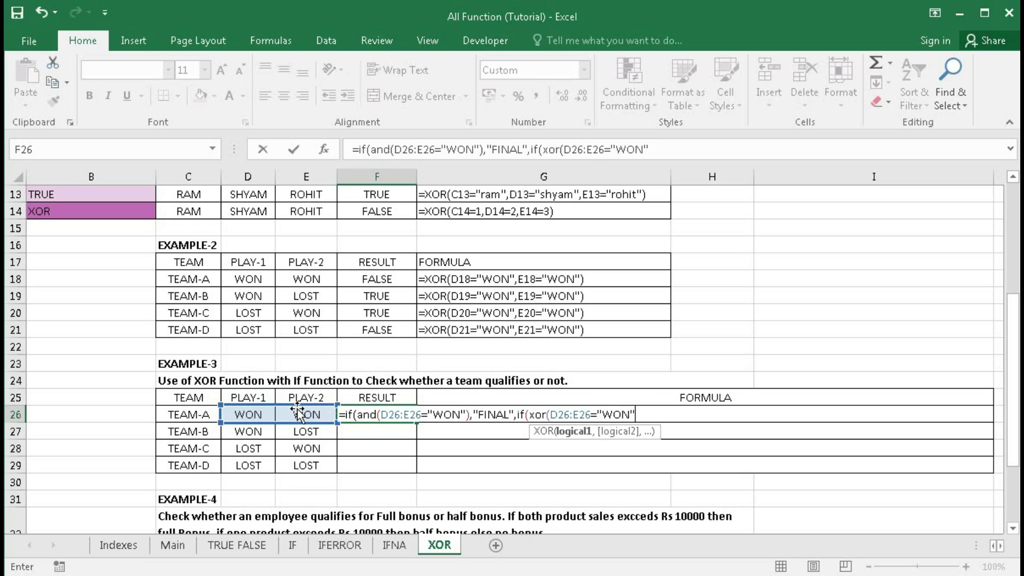
{"action": "type", "text": "),"}
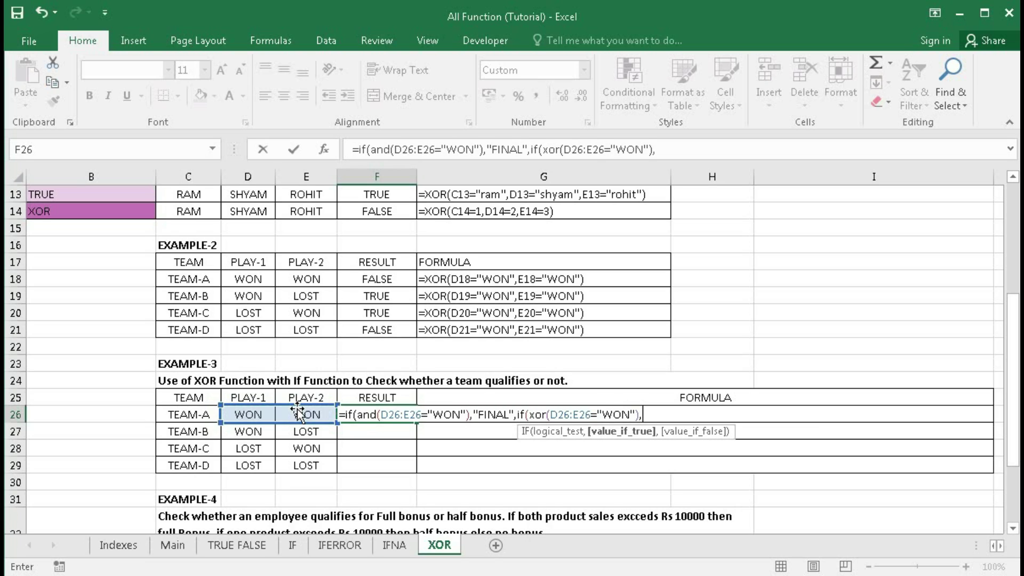
- Finish the F26 formula with "SemiFinal" and "Out of Game" as the nested IF's true and false results
{"action": "type", "text": "\"SemiFinal"}
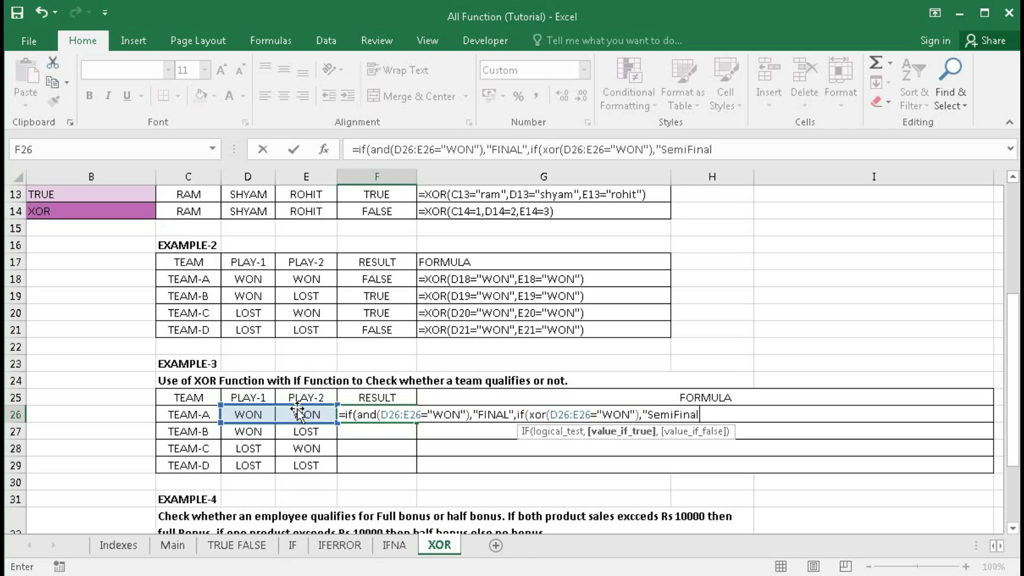
{"action": "type", "text": "\","}
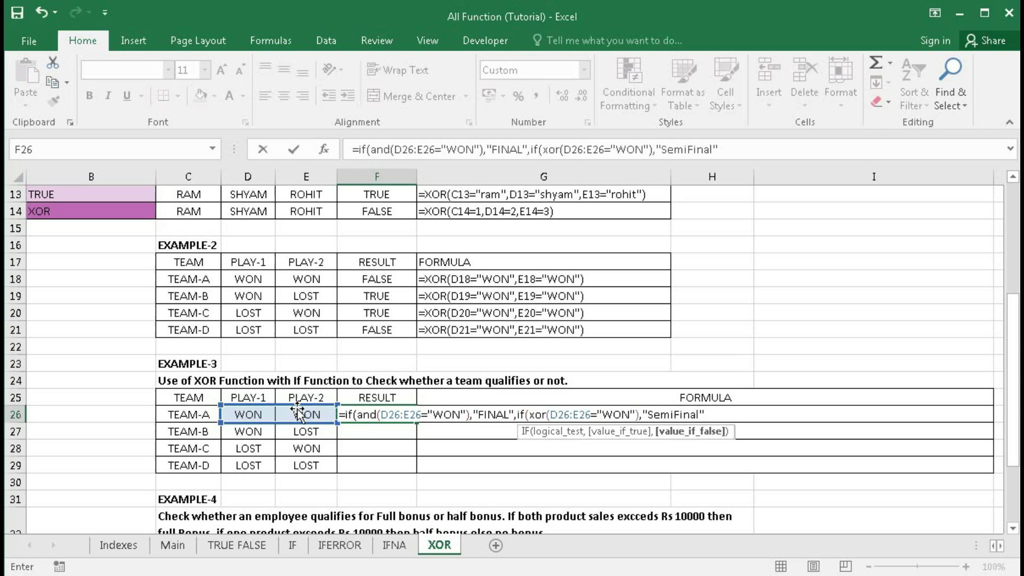
{"action": "type", "text": "\"Out og"}
{"action": "key", "text": "BackSpace"}
{"action": "type", "text": "f Game\")"}
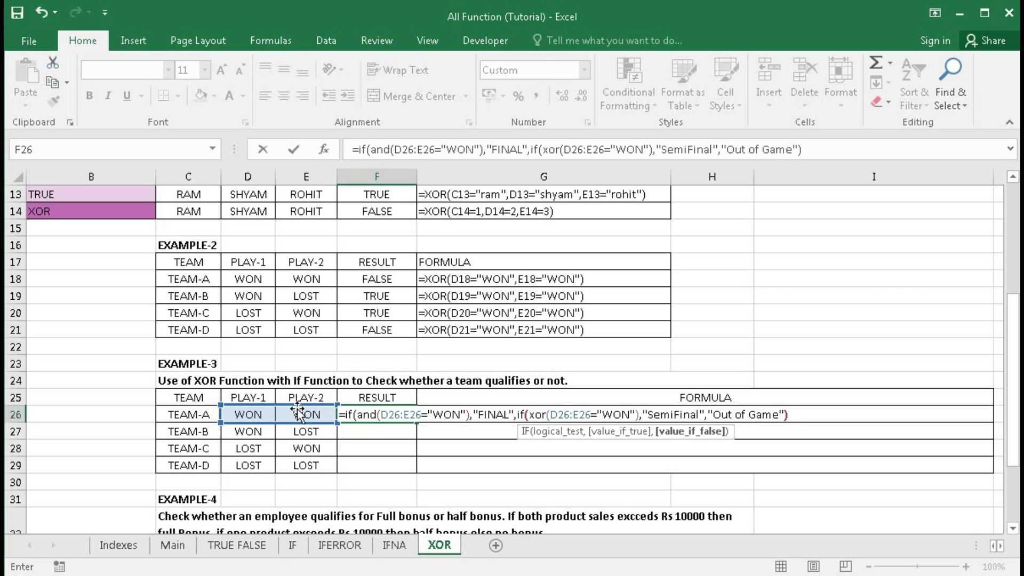
{"action": "type", "text": ")"}
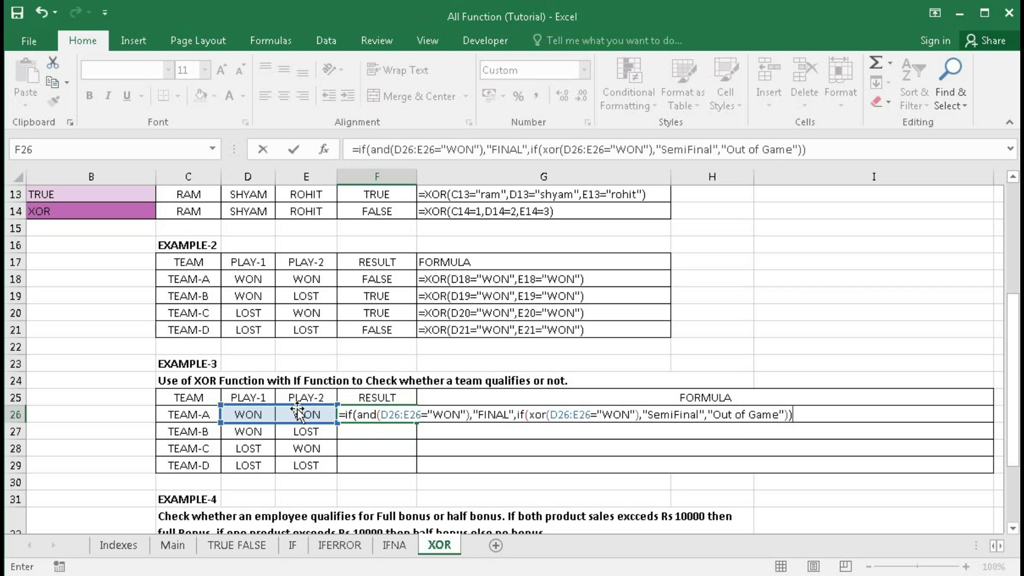
{"action": "key", "text": "Return"}
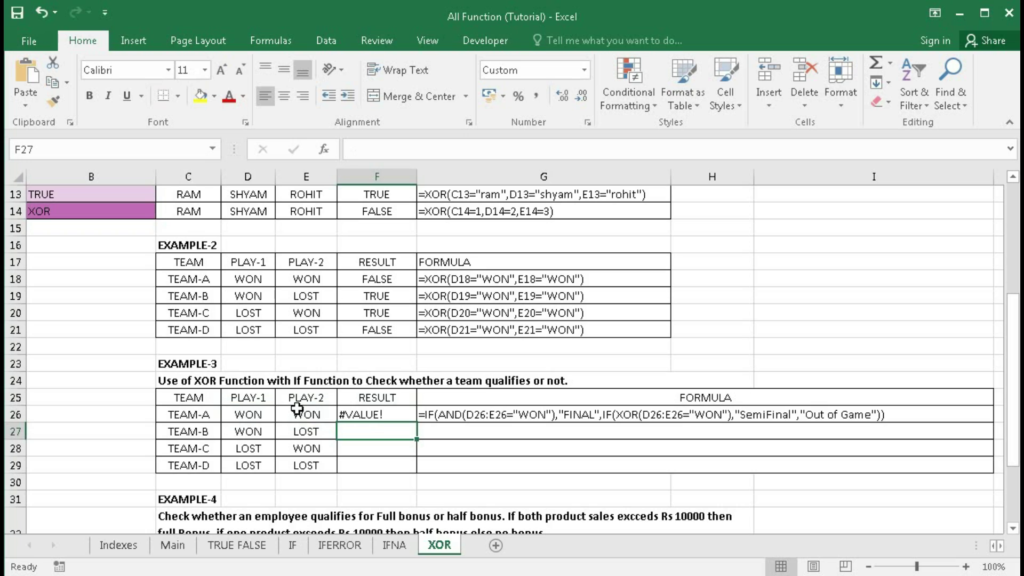
- Re-enter the F26 formula as an array formula
{"action": "left_click", "coordinate": [365, 418]}
{"action": "left_click", "coordinate": [391, 411]}
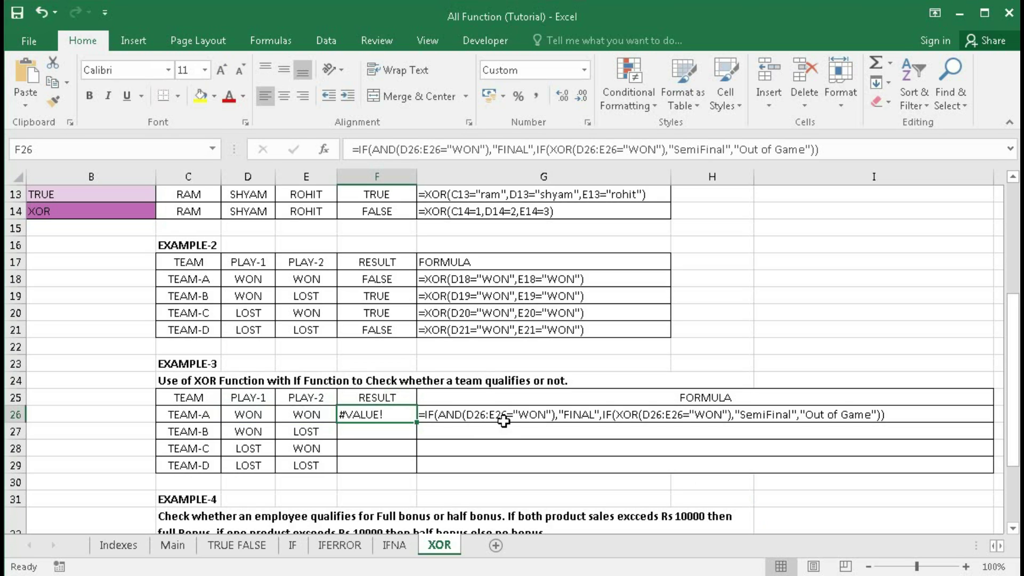
{"action": "double_click", "coordinate": [409, 414]}
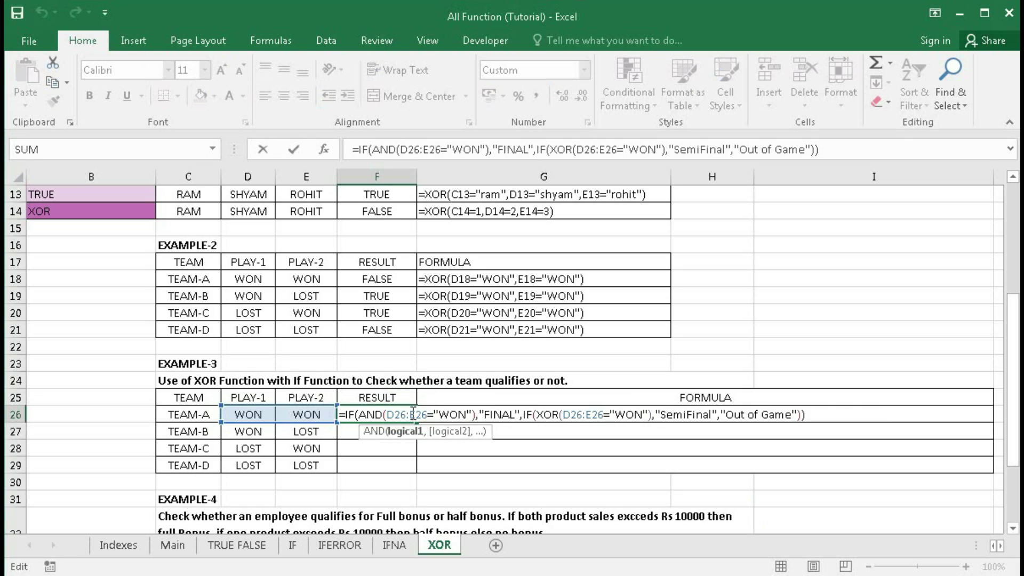
{"action": "key", "text": "ctrl+shift+Return"}
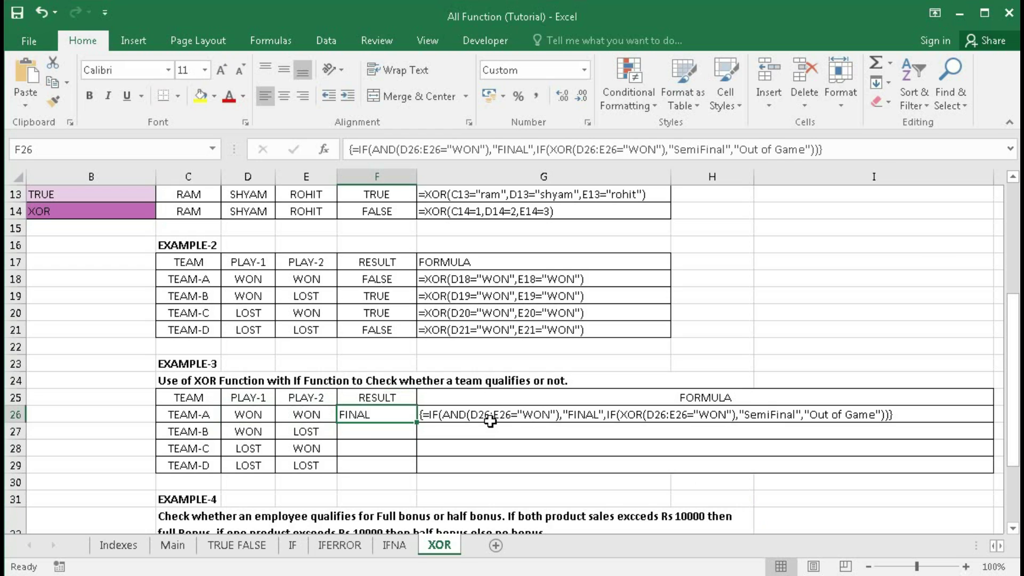
- Evaluate the D26:E26="WON" part of the AND test inside the F26 formula
{"action": "double_click", "coordinate": [389, 413]}
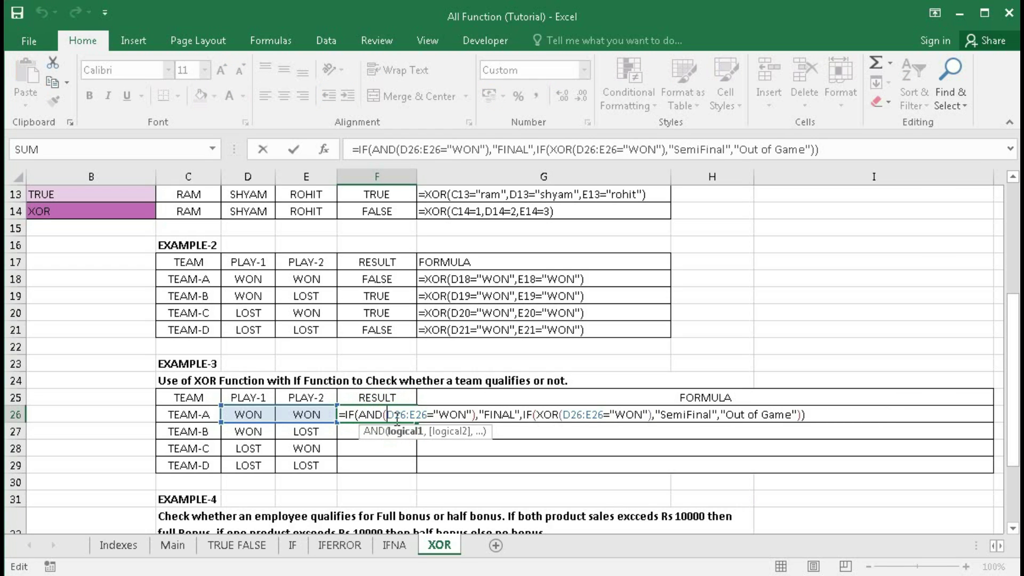
{"action": "left_click_drag", "start_coordinate": [388, 414], "coordinate": [470, 414]}
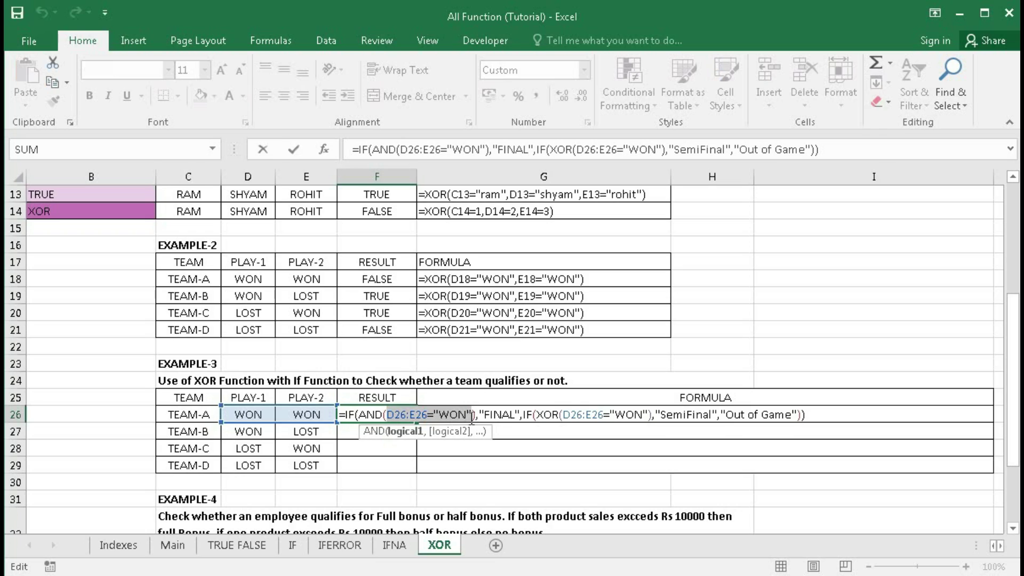
{"action": "key", "text": "F9"}
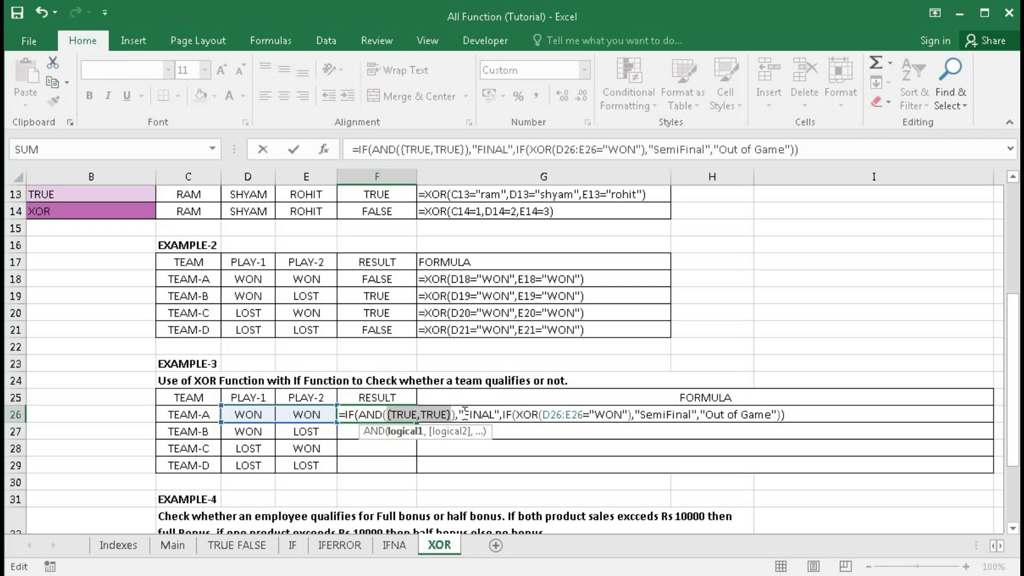
- Discard the evaluation inside the F26 formula and fill the array formula down through F29
{"action": "key", "text": "Escape"}
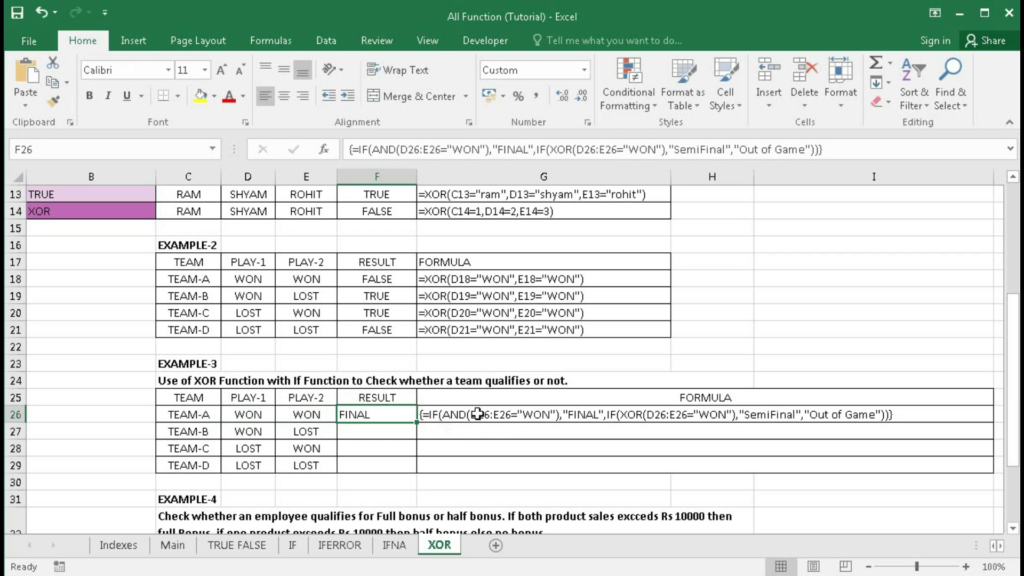
{"action": "left_click_drag", "start_coordinate": [417, 422], "coordinate": [415, 465]}
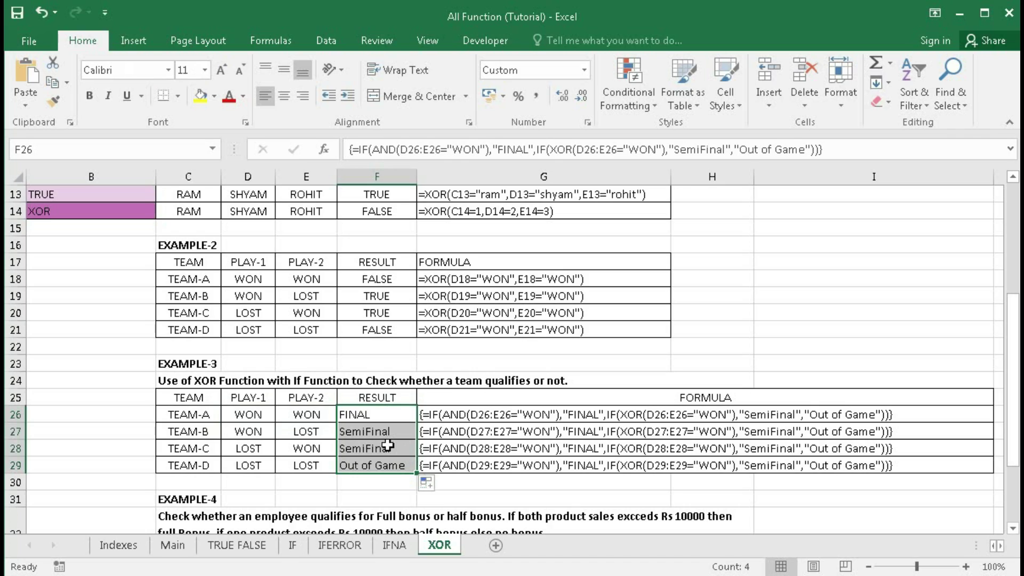
{"action": "left_click", "coordinate": [249, 431]}
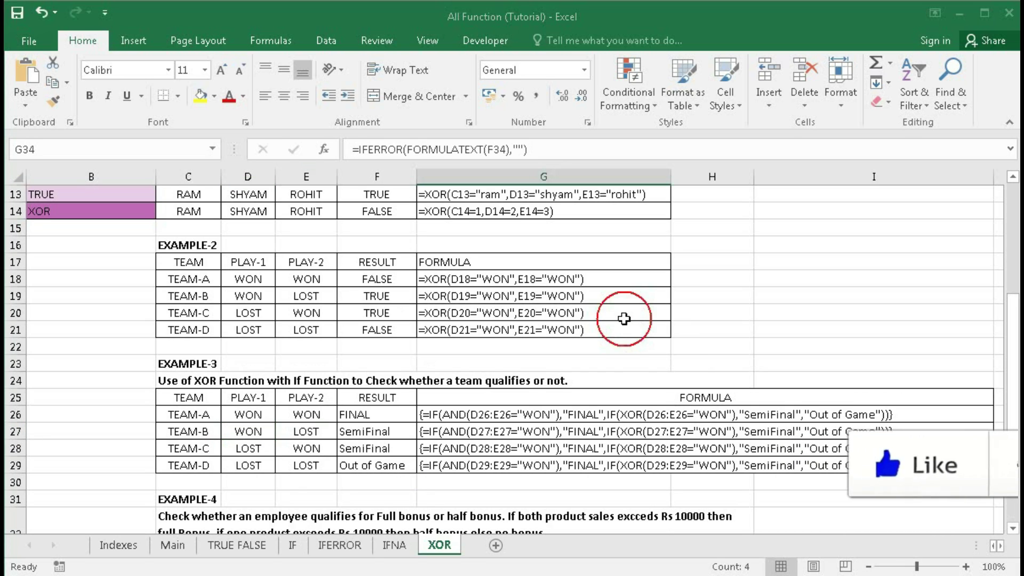
- In Example-4, start an IF formula in F34 with an AND test whose first condition is D34>10000
{"action": "scroll", "coordinate": [624, 319], "scroll_direction": "down", "scroll_amount": 3}
{"action": "left_click", "coordinate": [405, 414]}
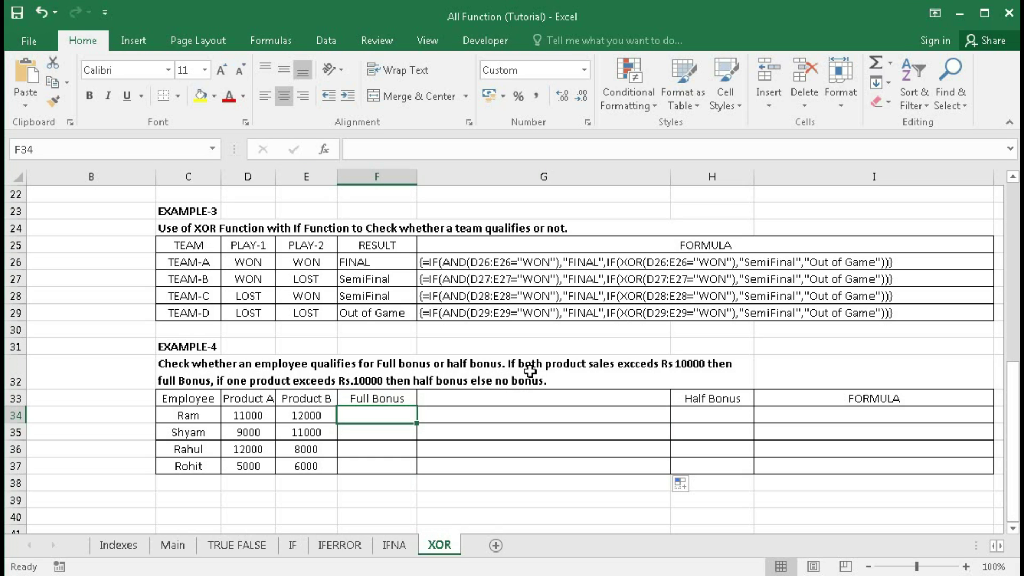
{"action": "left_click_drag", "start_coordinate": [246, 398], "coordinate": [305, 460]}
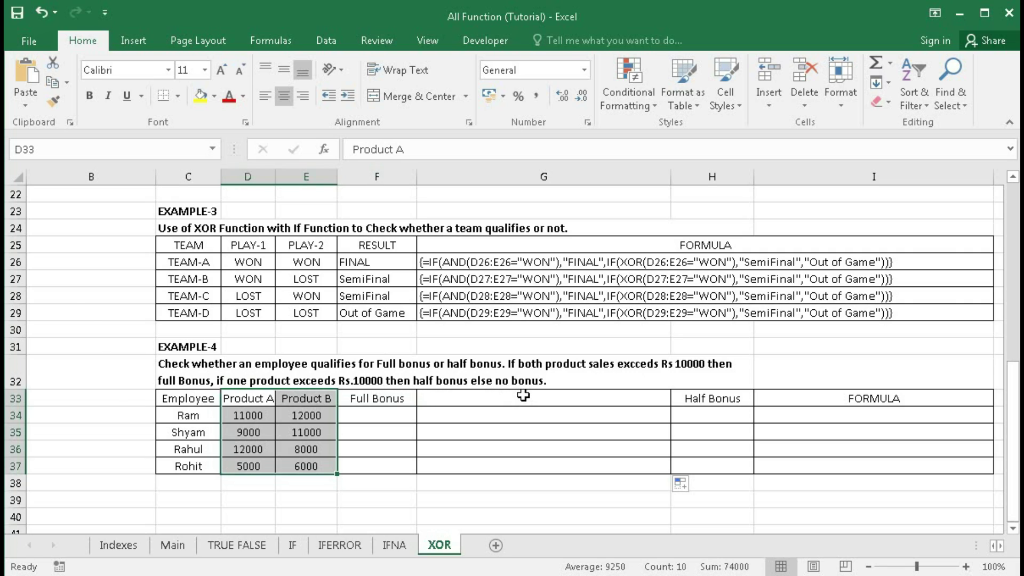
{"action": "left_click", "coordinate": [364, 414]}
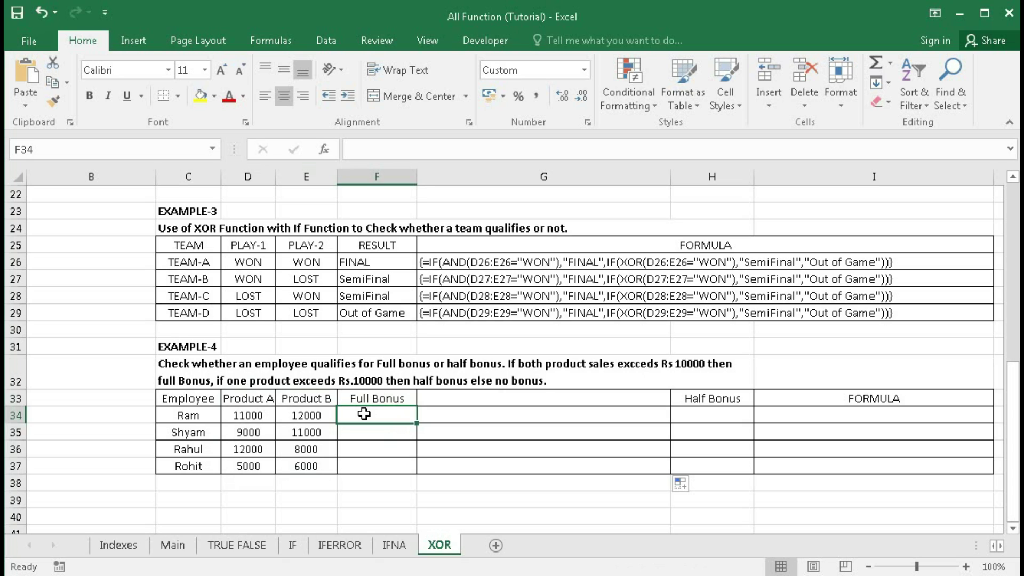
{"action": "type", "text": "=if("}
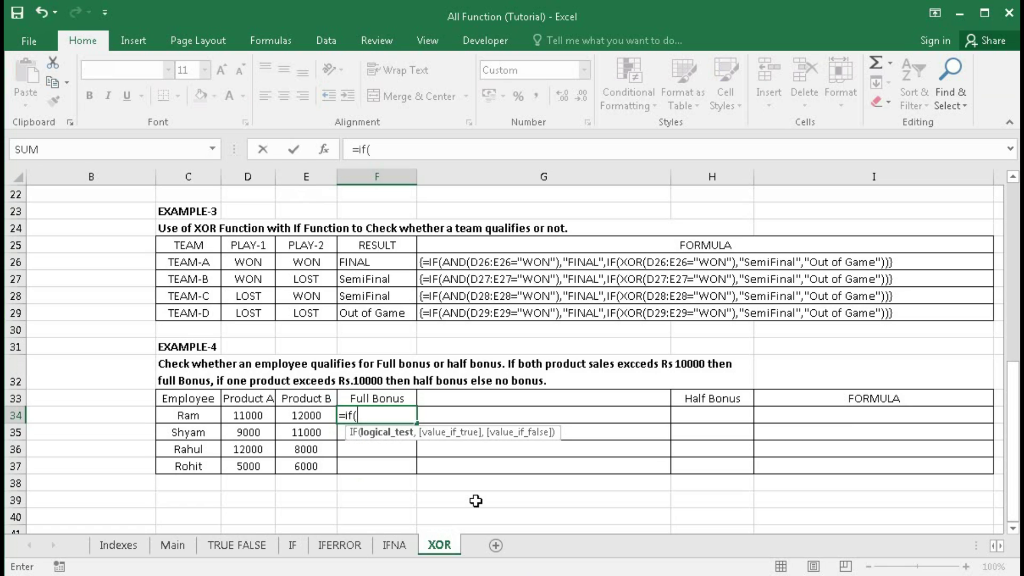
{"action": "type", "text": "and("}
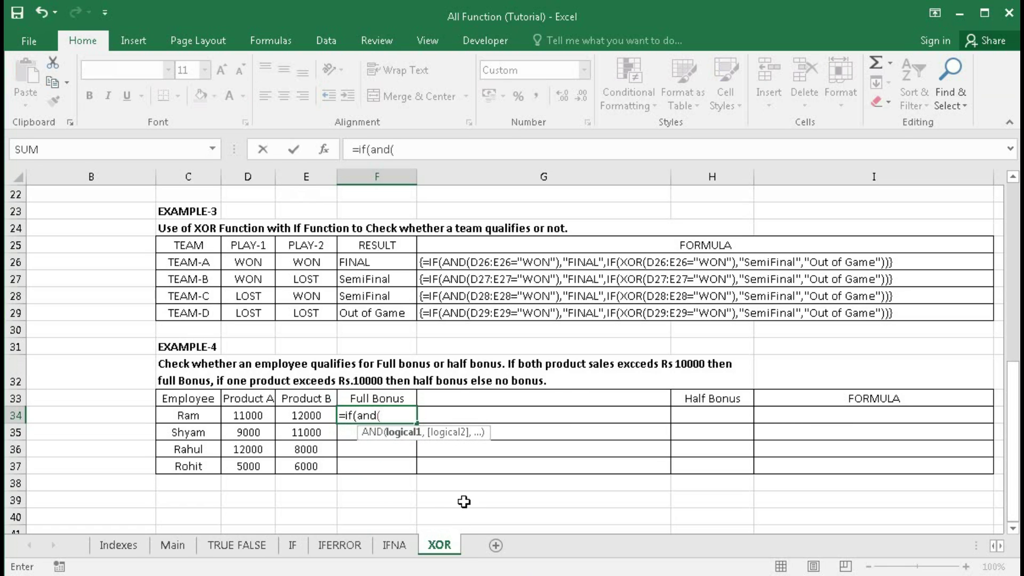
{"action": "left_click", "coordinate": [258, 416]}
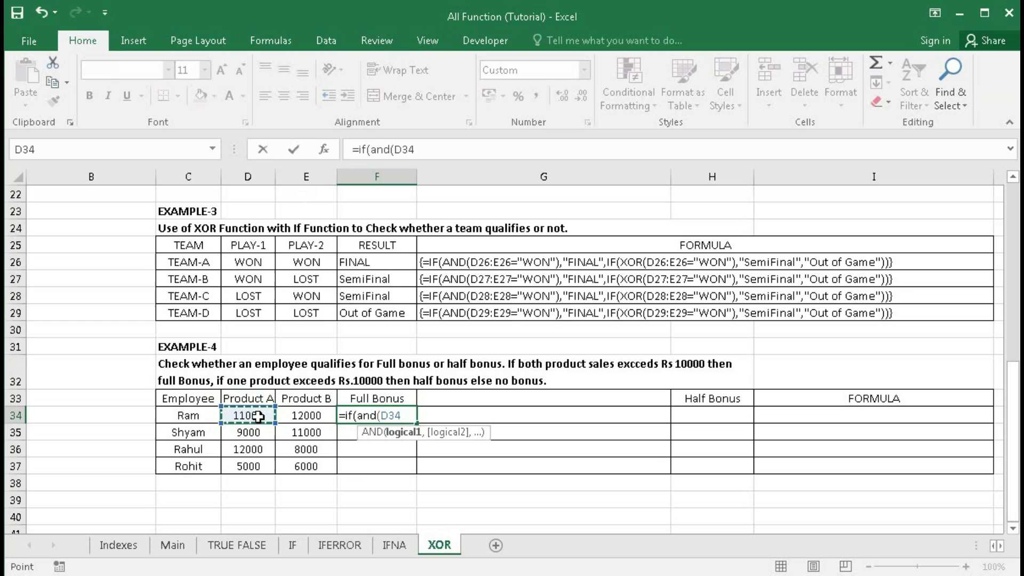
{"action": "type", "text": ">1000"}
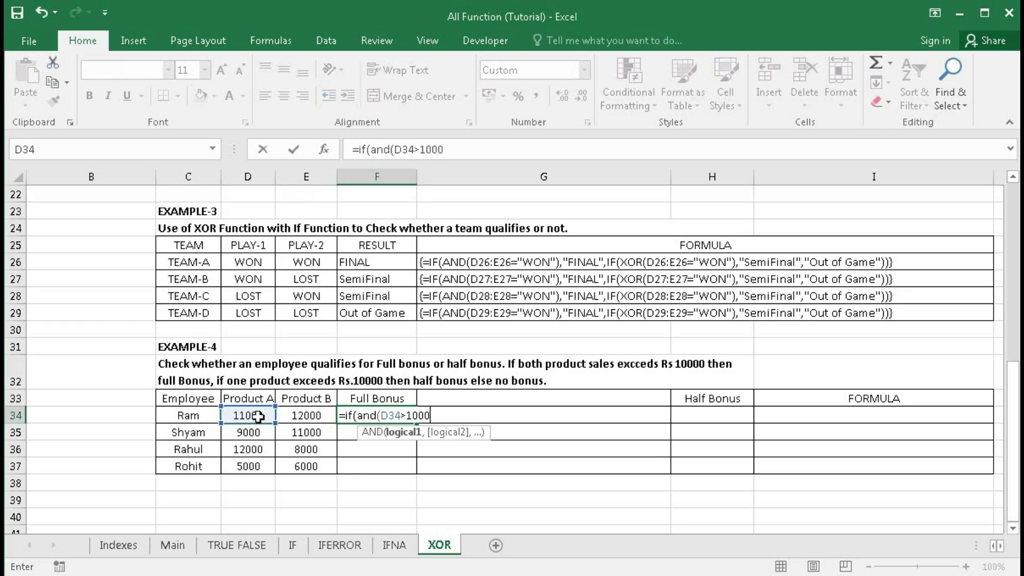
{"action": "type", "text": "0,"}
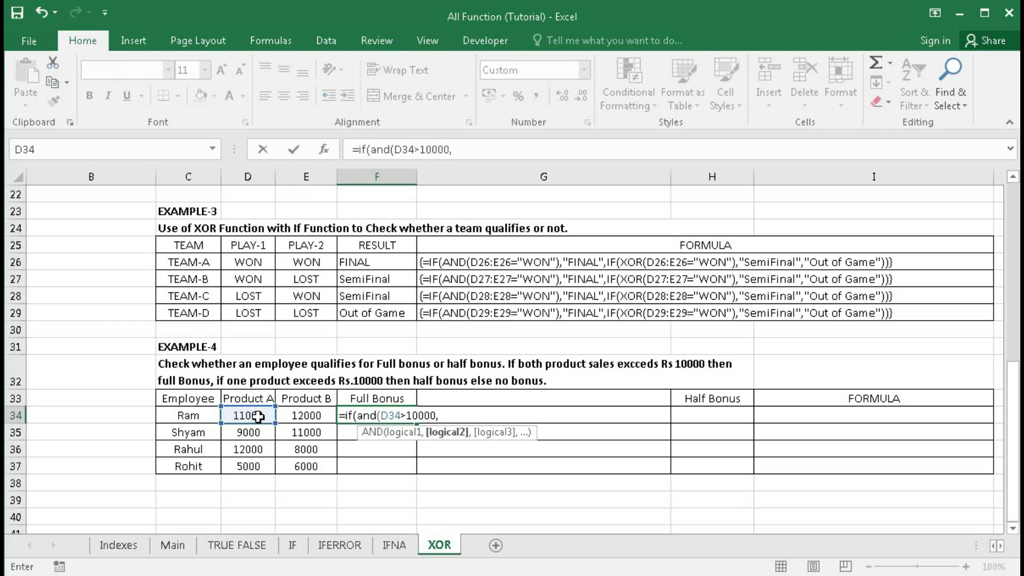
- Add E34>10000 as the second AND condition in the F34 formula and close the test
{"action": "left_click", "coordinate": [291, 417]}
{"action": "type", "text": ">"}
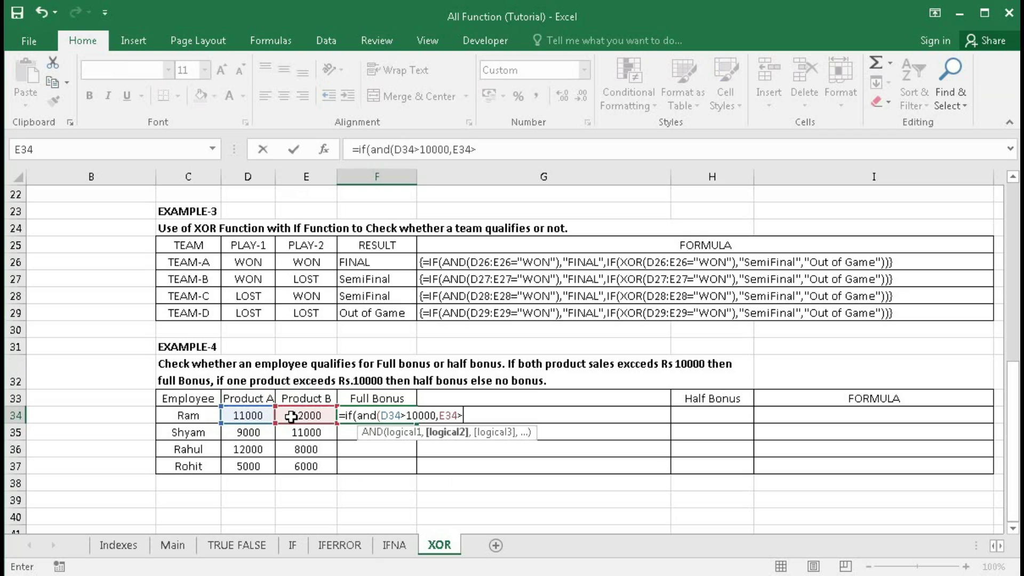
{"action": "type", "text": "10000"}
{"action": "type", "text": "),"}
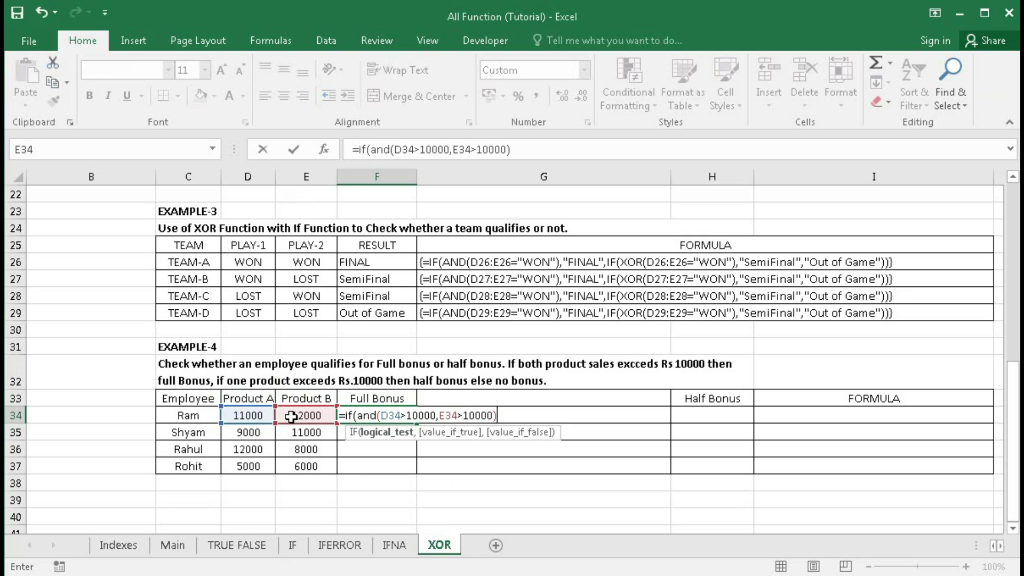
- Finish the F34 formula with "Yes" as the true result and "No" as the false result
{"action": "type", "text": "\"Yes"}
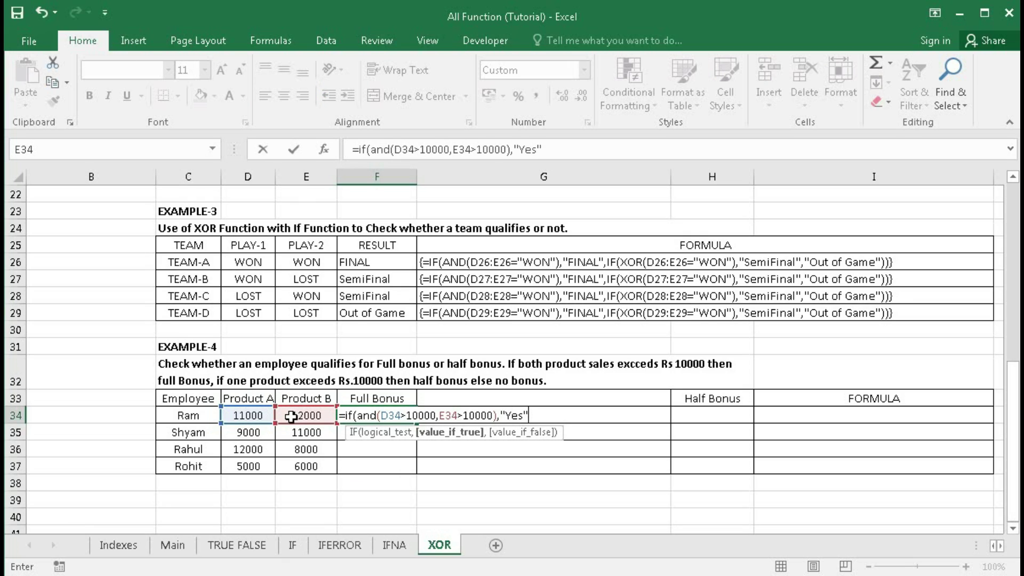
{"action": "type", "text": "\","}
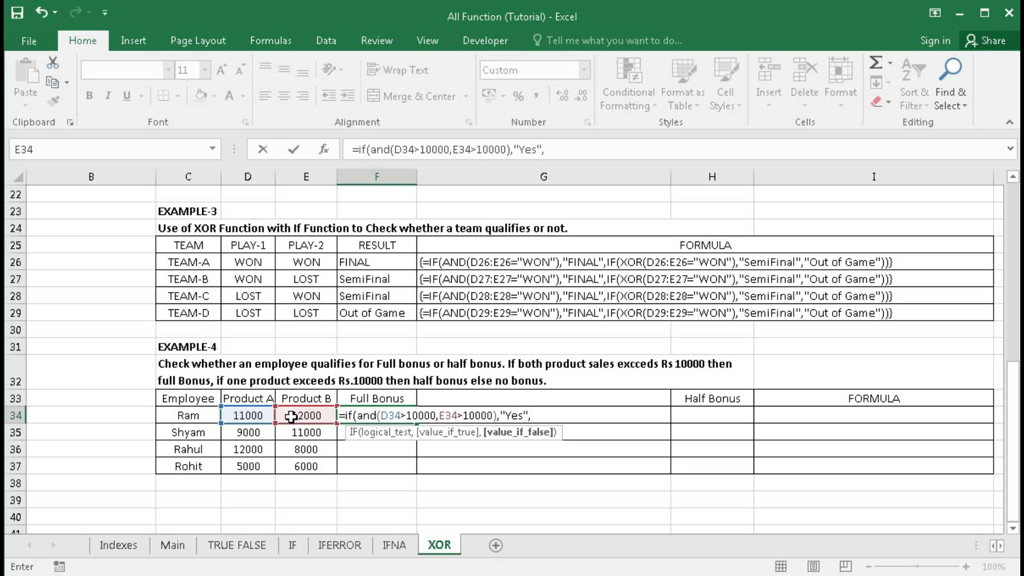
{"action": "type", "text": "N"}
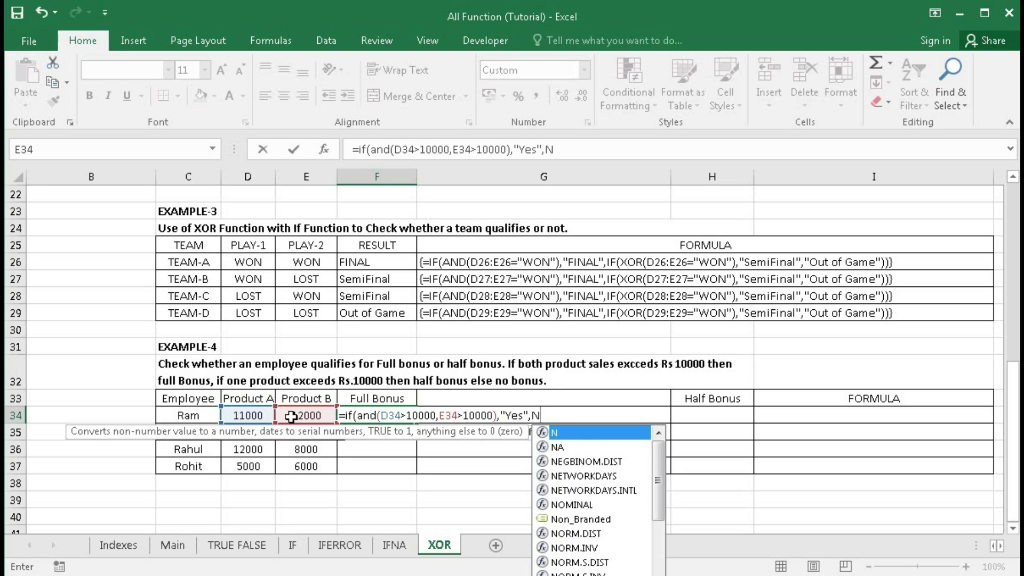
{"action": "type", "text": "o"}
{"action": "key", "text": "BackSpace"}
{"action": "key", "text": "BackSpace"}
{"action": "type", "text": "\"No\")"}
{"action": "key", "text": "Return"}
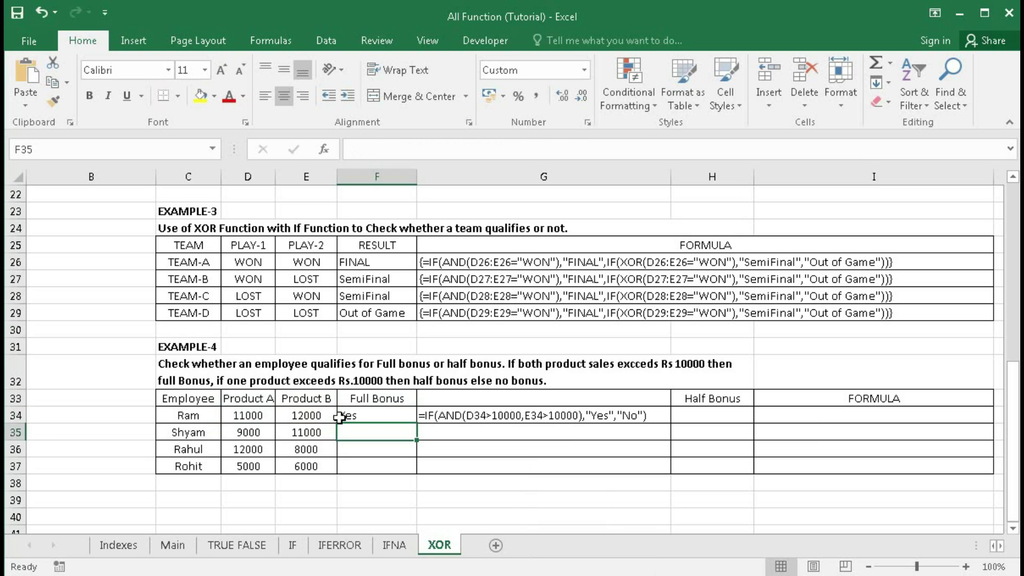
- Fill the Full Bonus formula from F34 down through F37
{"action": "left_click", "coordinate": [341, 417]}
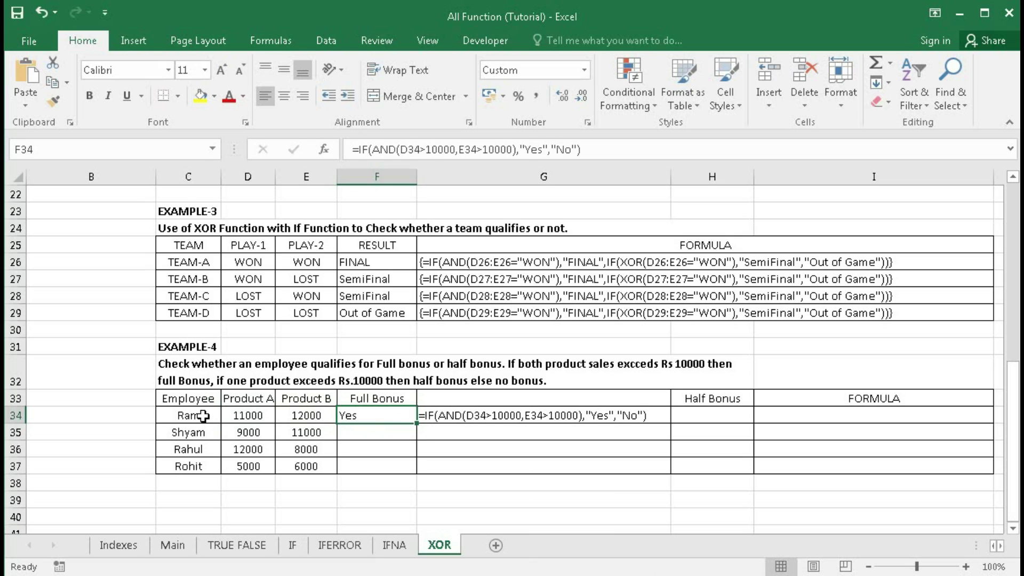
{"action": "left_click_drag", "start_coordinate": [248, 417], "coordinate": [290, 417]}
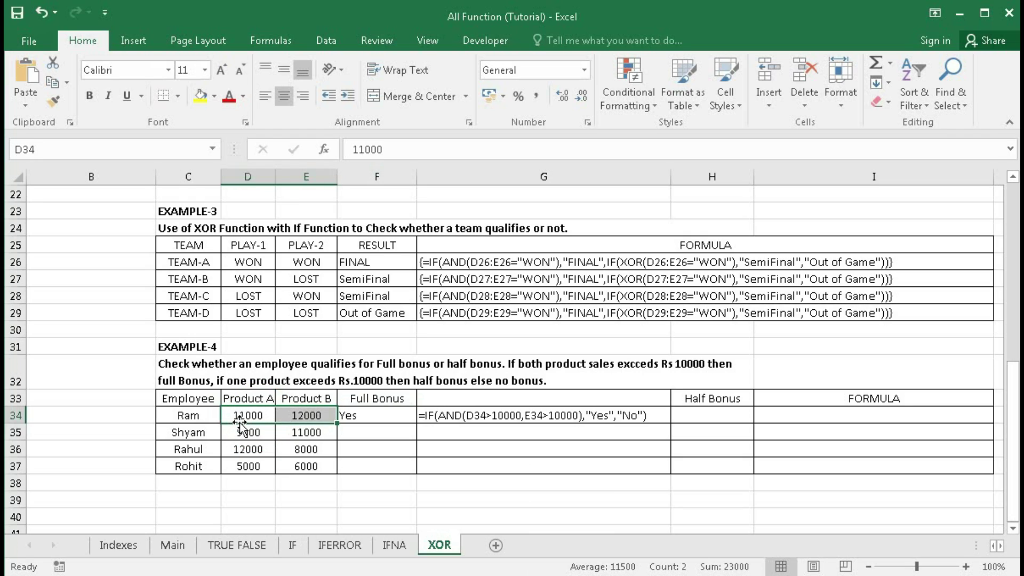
{"action": "left_click_drag", "start_coordinate": [416, 437], "coordinate": [415, 468]}
- Check the Full Bonus results in F35:F37 against the Product A and Product B sales in those rows
{"action": "left_click_drag", "start_coordinate": [377, 434], "coordinate": [368, 465]}
{"action": "left_click_drag", "start_coordinate": [200, 432], "coordinate": [203, 455]}
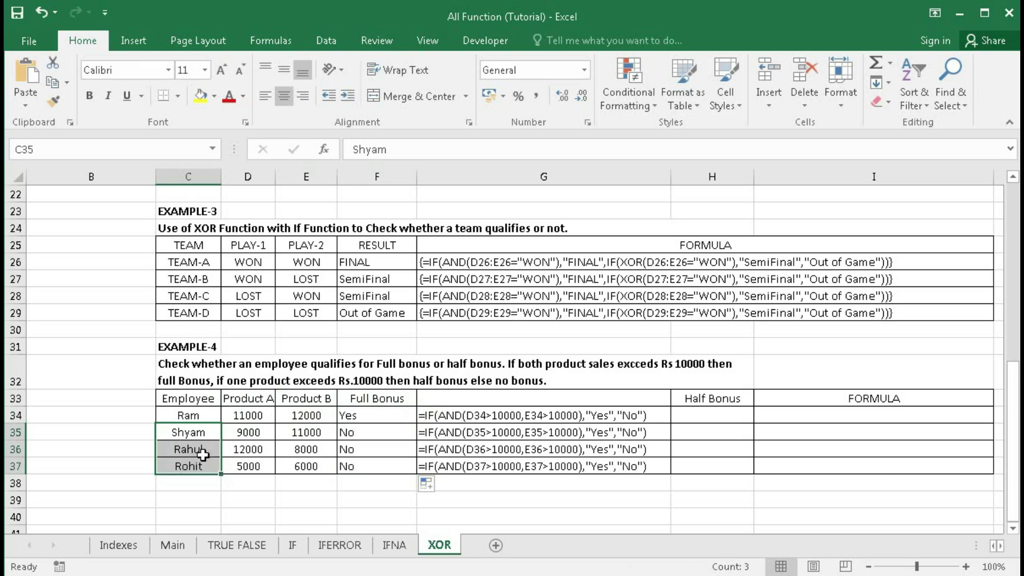
{"action": "left_click", "coordinate": [249, 436]}
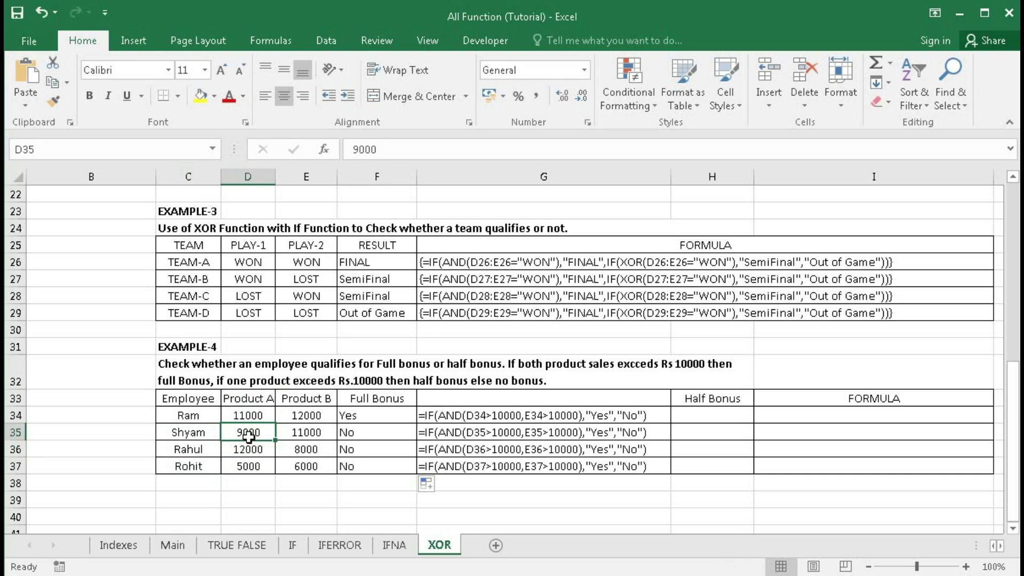
{"action": "left_click", "coordinate": [300, 434]}
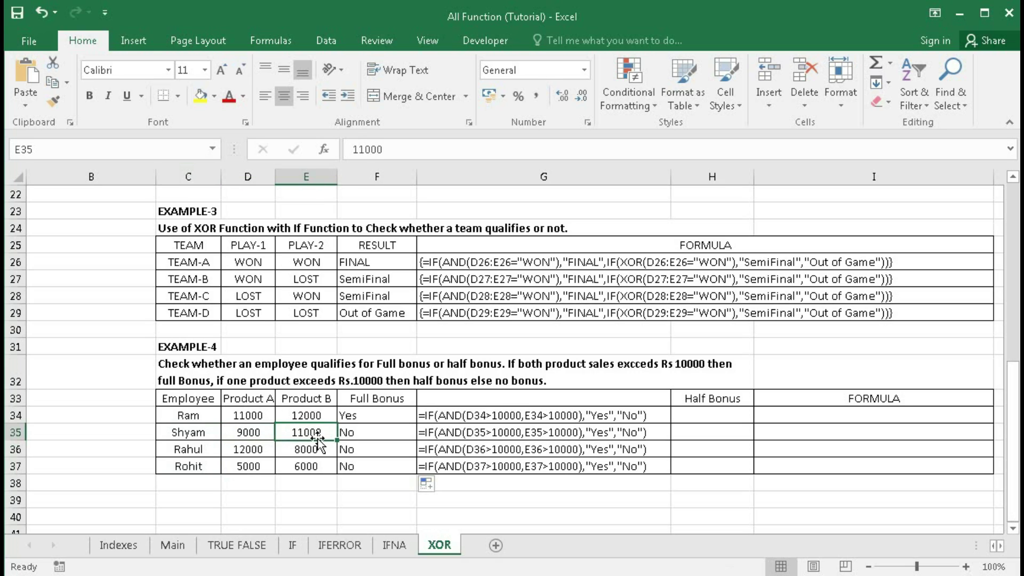
{"action": "left_click", "coordinate": [360, 433]}
{"action": "left_click", "coordinate": [243, 451]}
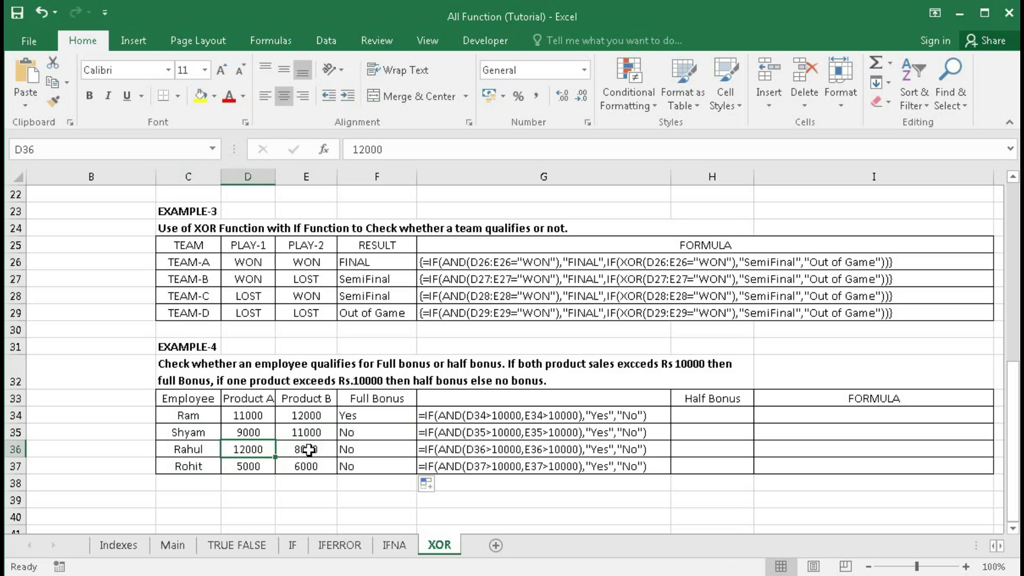
{"action": "left_click", "coordinate": [310, 450]}
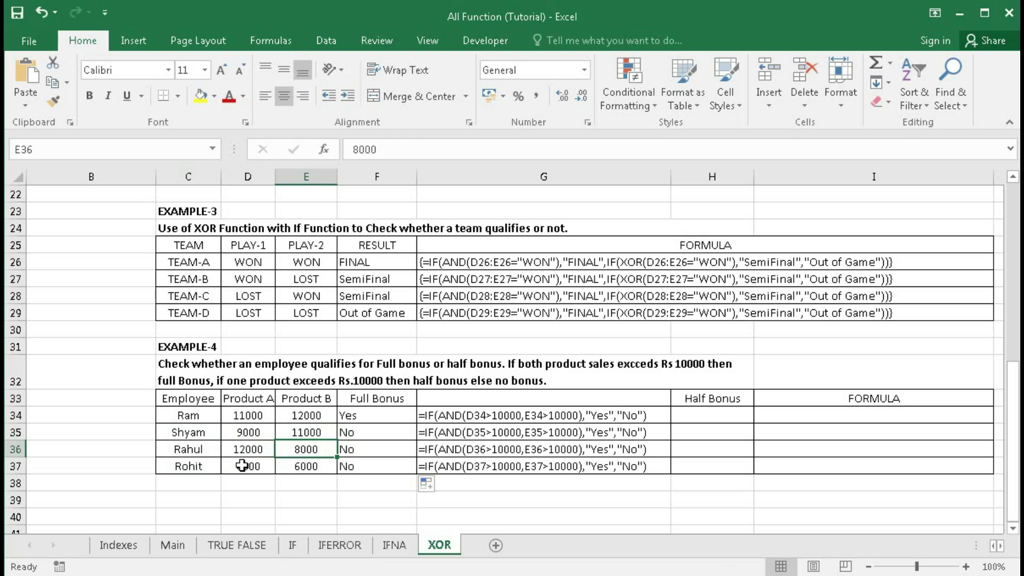
{"action": "left_click", "coordinate": [346, 466]}
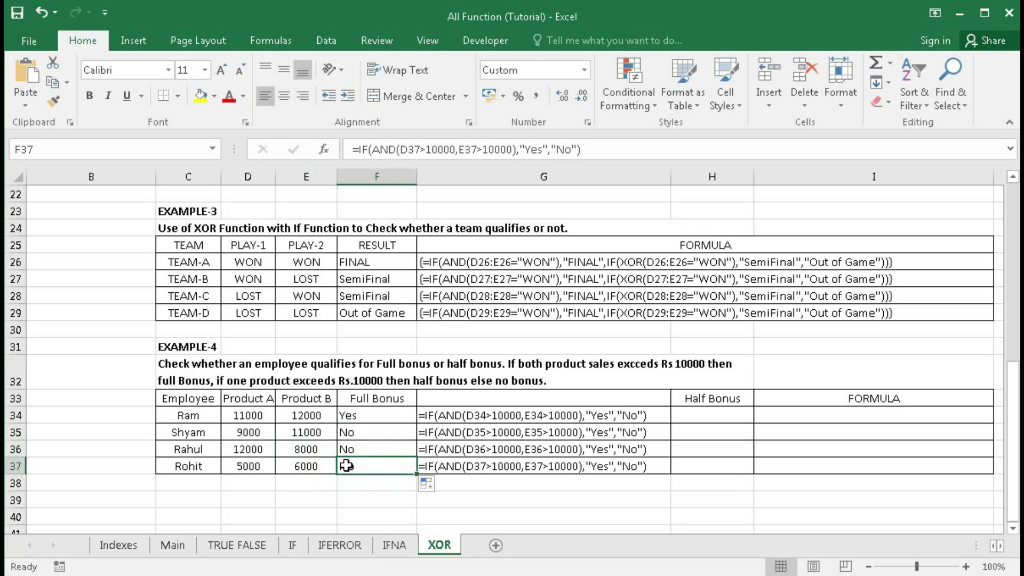
- Start an IF formula in the Half Bonus cell H34 with an XOR test whose first condition is D34>10000
{"action": "left_click", "coordinate": [699, 415]}
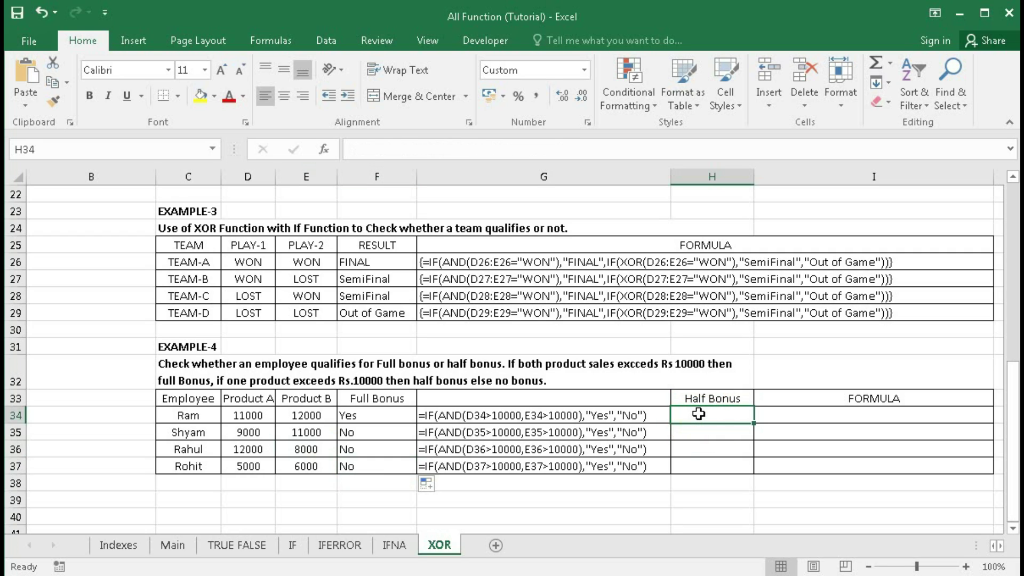
{"action": "type", "text": "=if"}
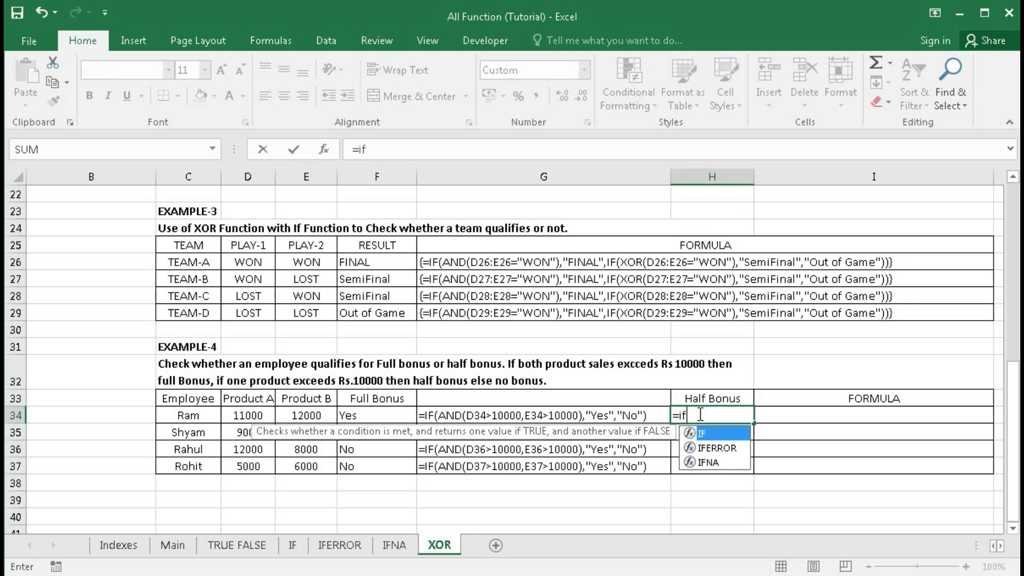
{"action": "type", "text": "(xor"}
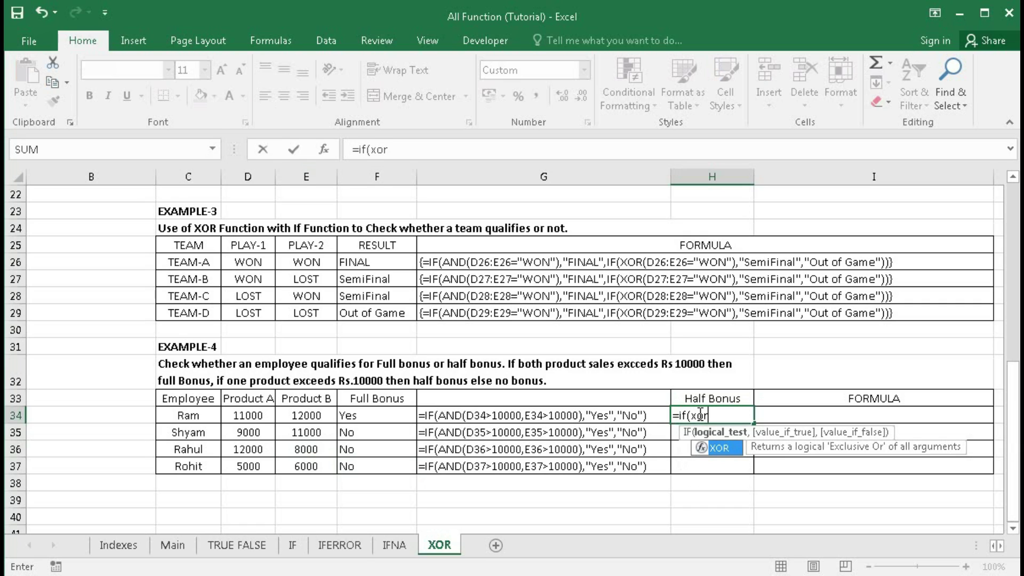
{"action": "key", "text": "Tab"}
{"action": "left_click", "coordinate": [237, 417]}
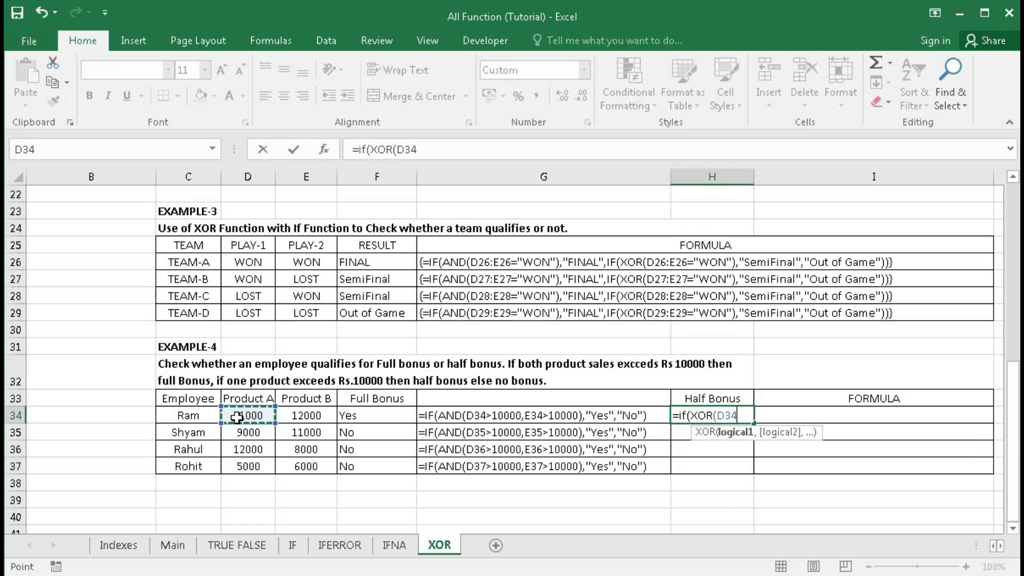
{"action": "type", "text": ">1000"}
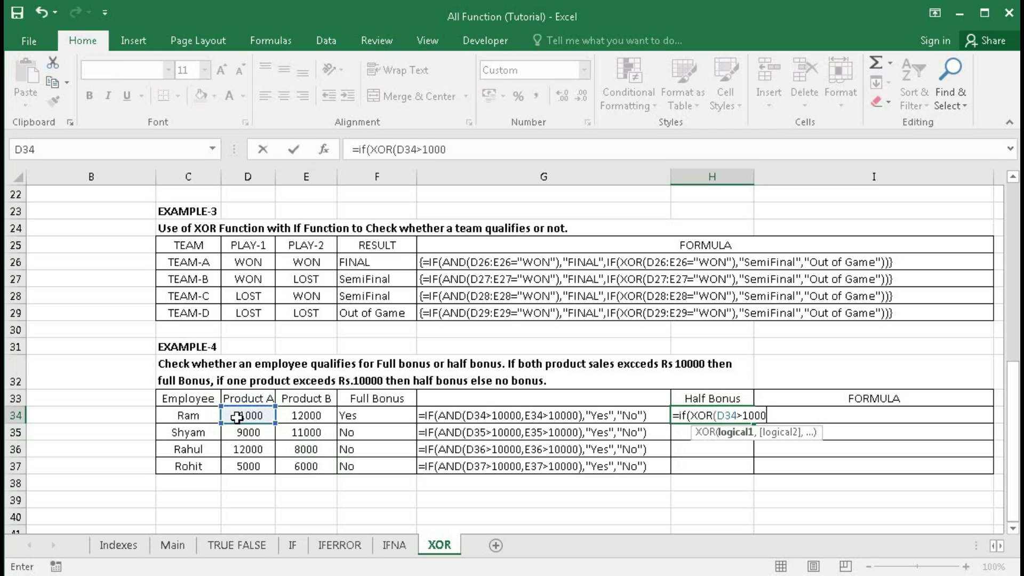
{"action": "type", "text": ","}
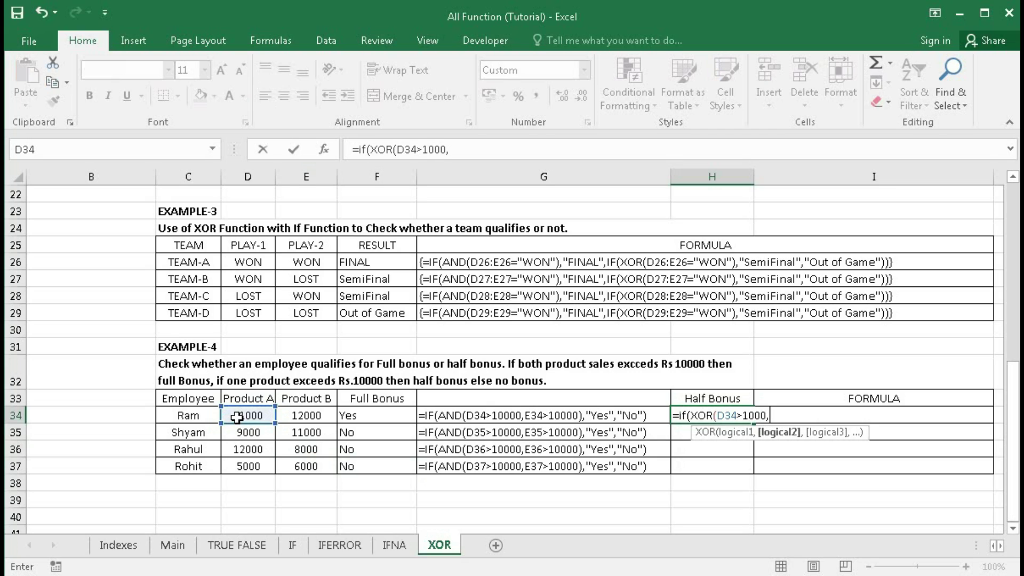
{"action": "key", "text": "BackSpace"}
{"action": "type", "text": "0,"}
- Add E34>10000 as the second XOR condition in the H34 formula, close the test and continue to the true-result argument
{"action": "left_click", "coordinate": [303, 417]}
{"action": "type", "text": ">10000"}
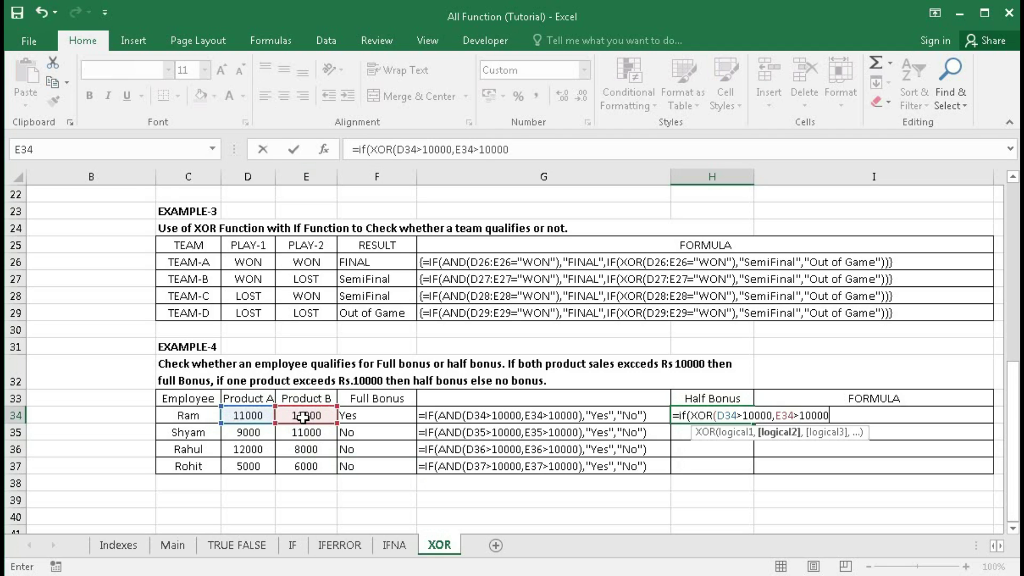
{"action": "type", "text": "),"}
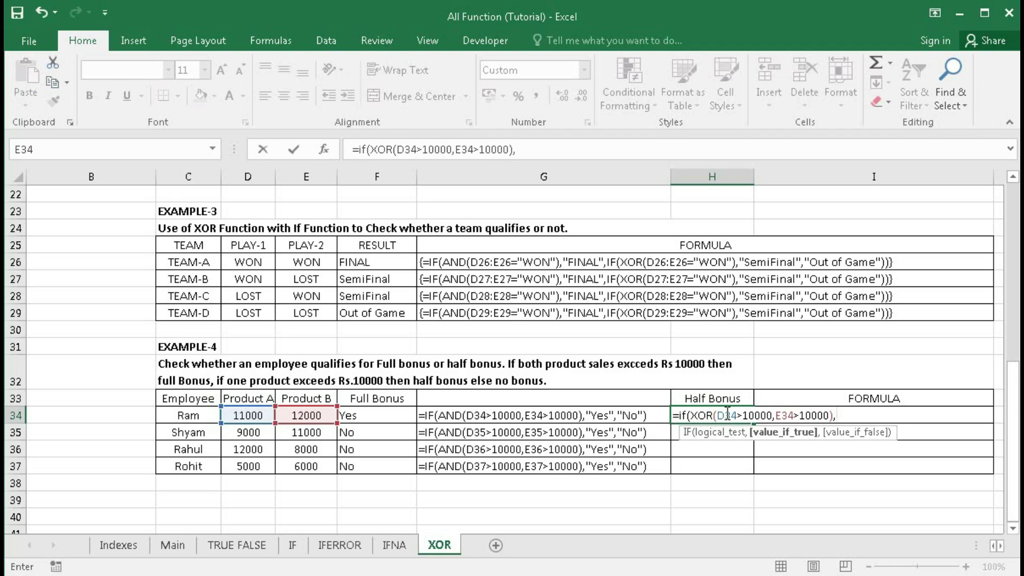
{"action": "left_click_drag", "start_coordinate": [718, 415], "coordinate": [830, 416]}
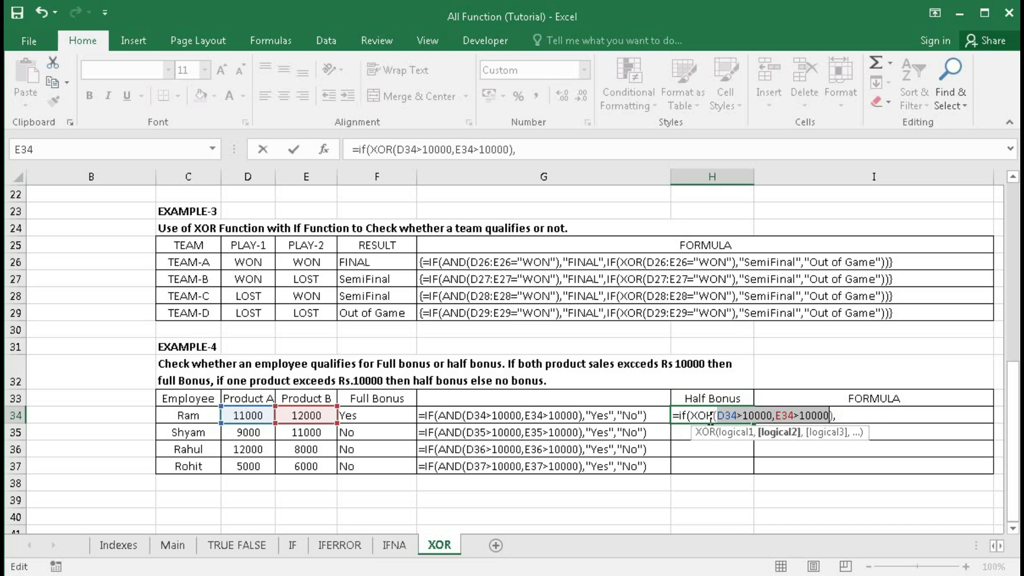
{"action": "left_click", "coordinate": [844, 414]}
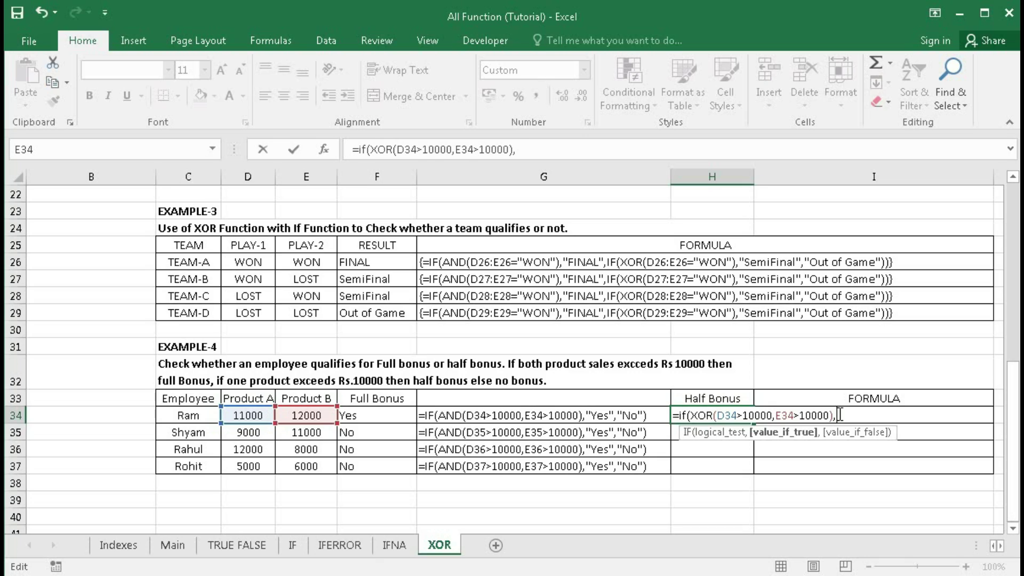
- Complete the H34 formula with "Yes" as the true result and "No" as the false result, and fill it down through H37
{"action": "type", "text": "Yes\",\"No\")"}
{"action": "key", "text": "Return"}
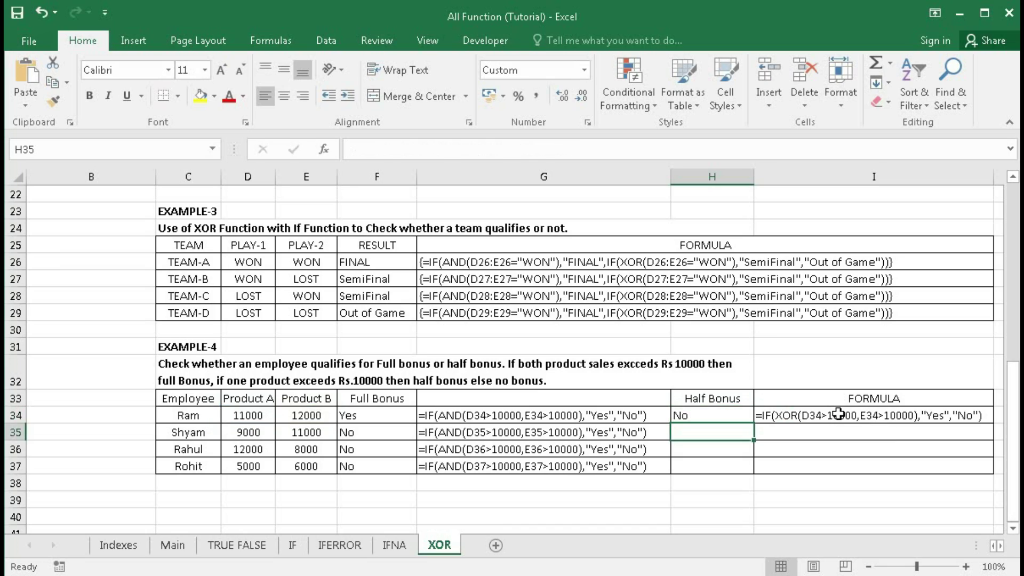
{"action": "left_click", "coordinate": [716, 410]}
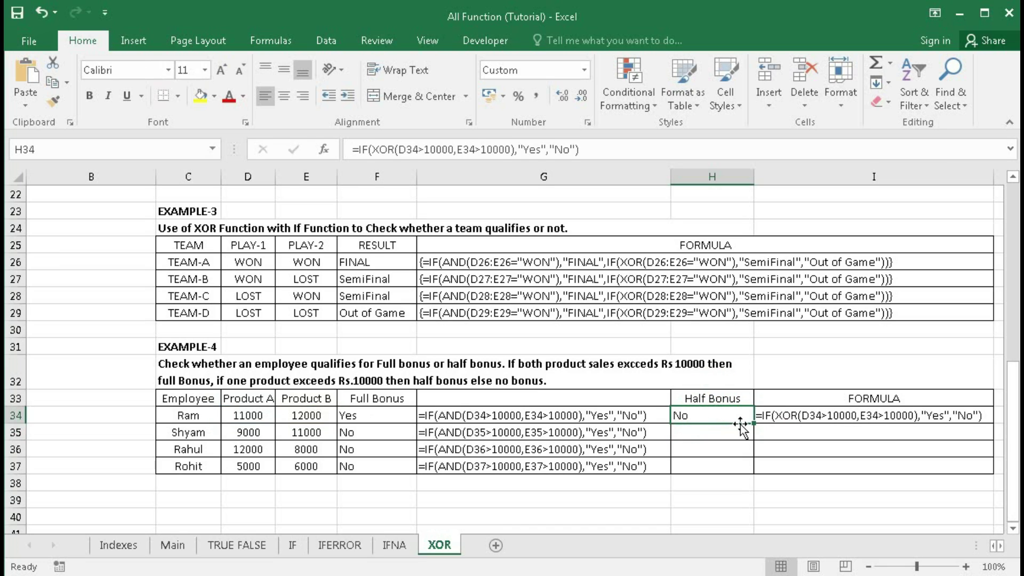
{"action": "left_click", "coordinate": [381, 415]}
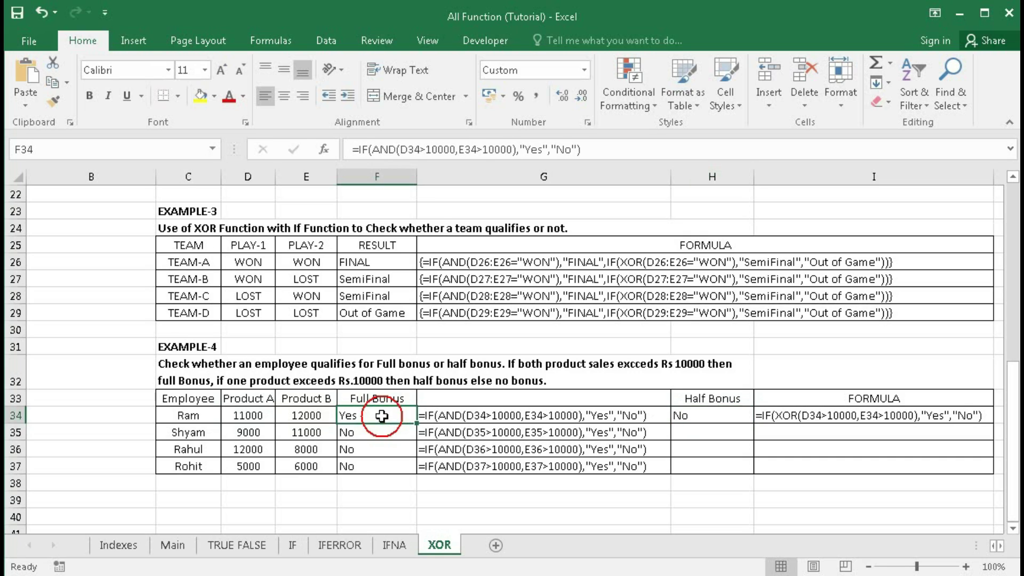
{"action": "left_click", "coordinate": [720, 419]}
{"action": "left_click_drag", "start_coordinate": [753, 422], "coordinate": [751, 470]}
- Check the Half Bonus results in H35:H37 against the product sales and Full Bonus results in those rows
{"action": "mouse_move", "coordinate": [706, 431]}
{"action": "left_mouse_down"}
{"action": "mouse_move", "coordinate": [715, 448]}
{"action": "mouse_move", "coordinate": [707, 446]}
{"action": "left_mouse_up"}
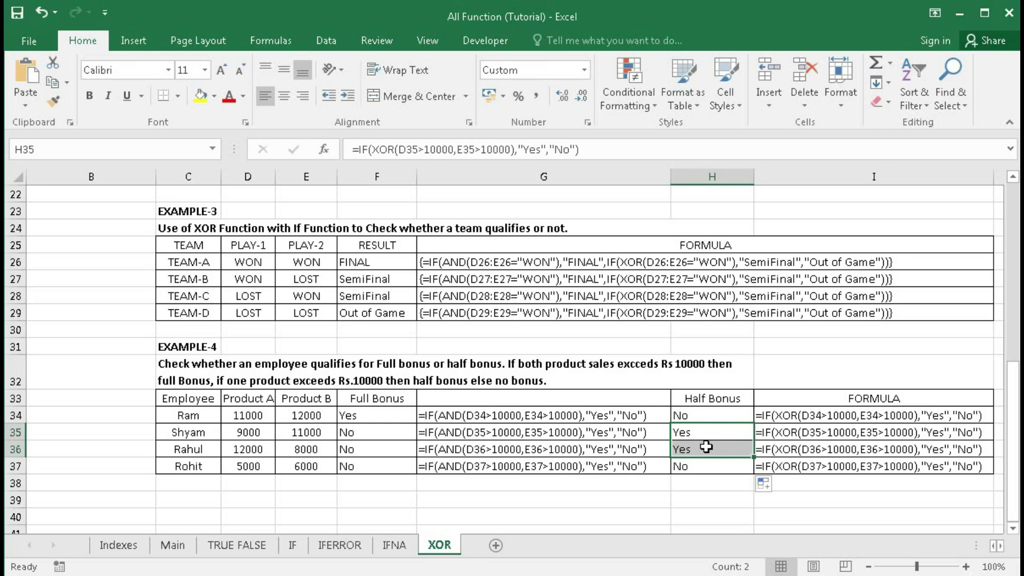
{"action": "left_click", "coordinate": [308, 430]}
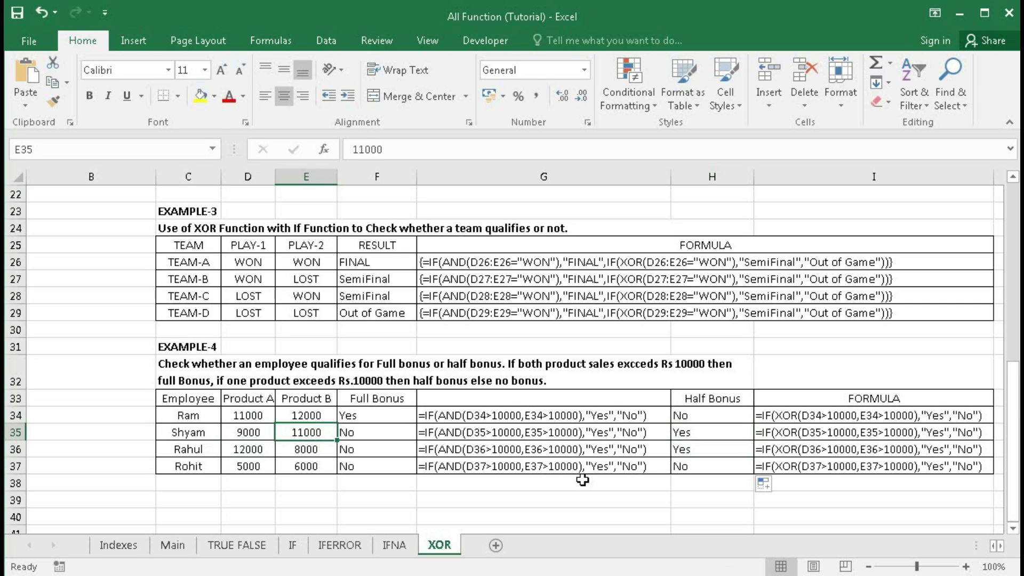
{"action": "left_click", "coordinate": [689, 468]}
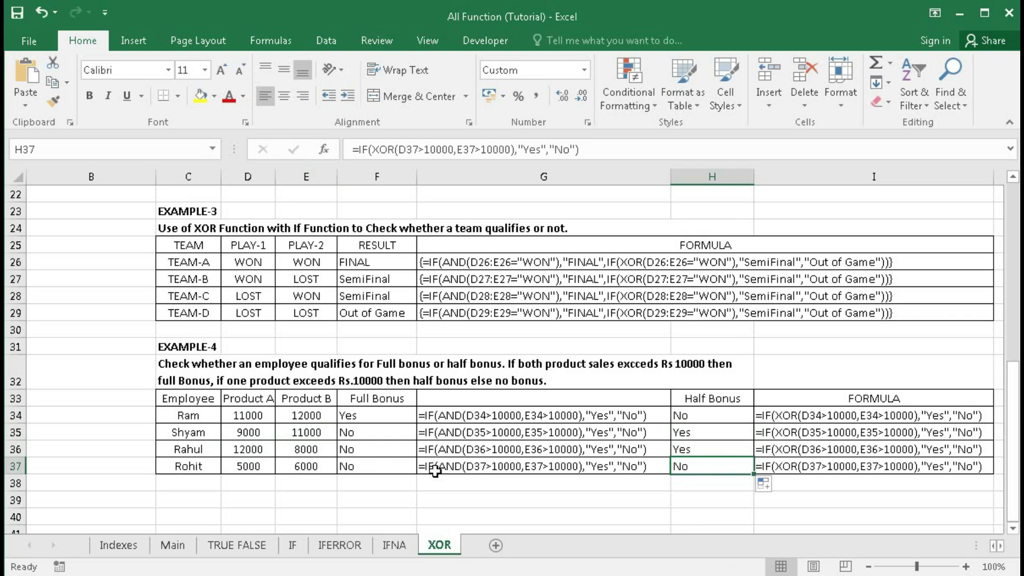
{"action": "left_click", "coordinate": [388, 464]}
{"action": "left_click", "coordinate": [689, 460]}
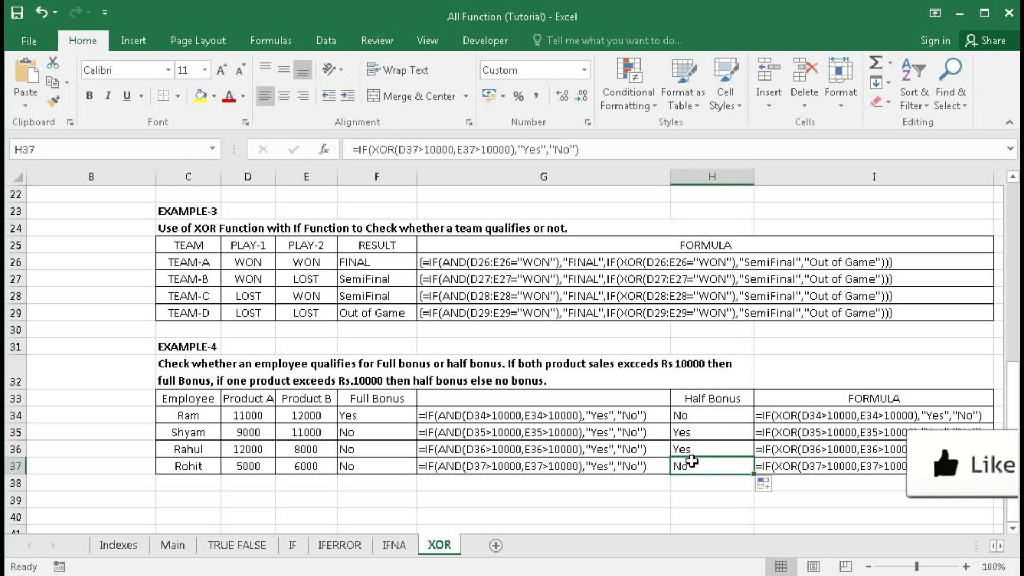